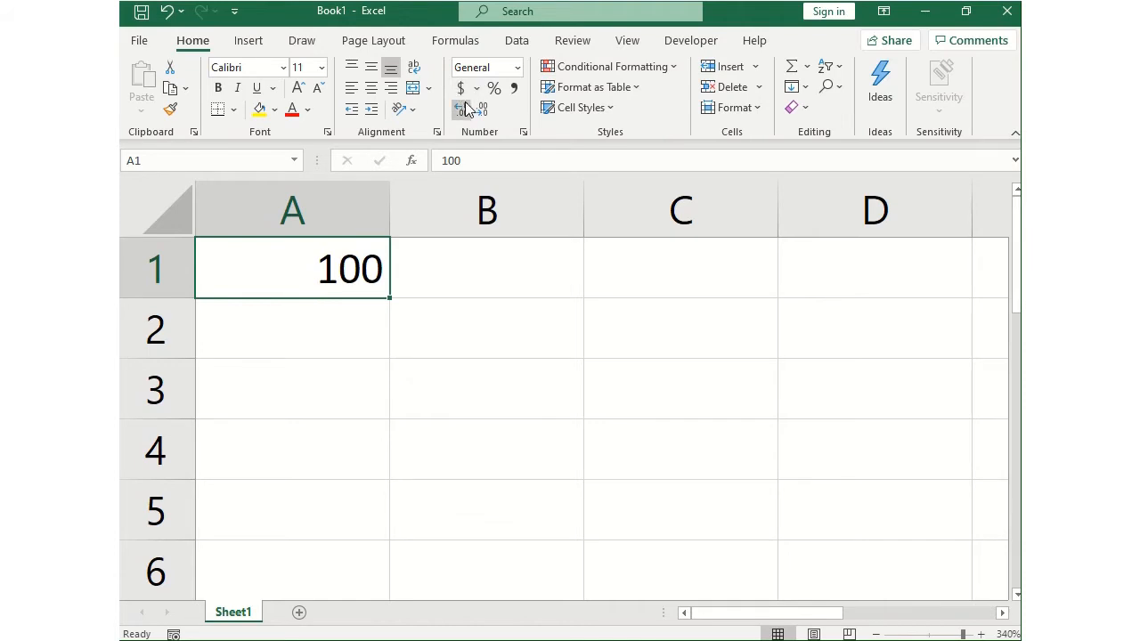
Apply the default $ accounting number format to the 100 in cell A1
left_click(463, 90)
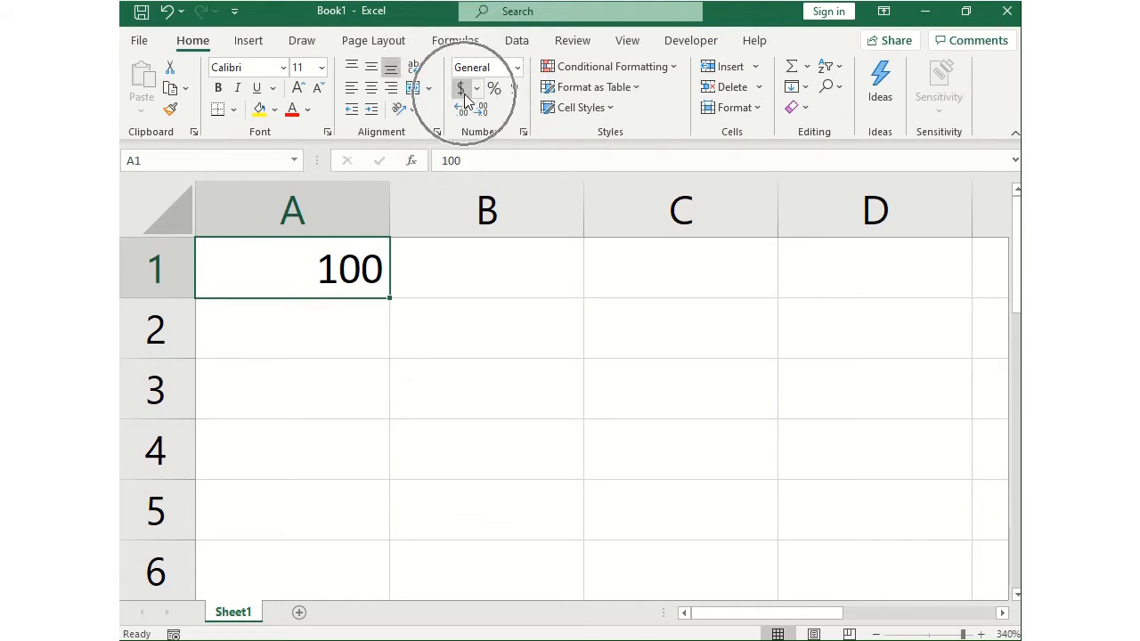
left_click(461, 89)
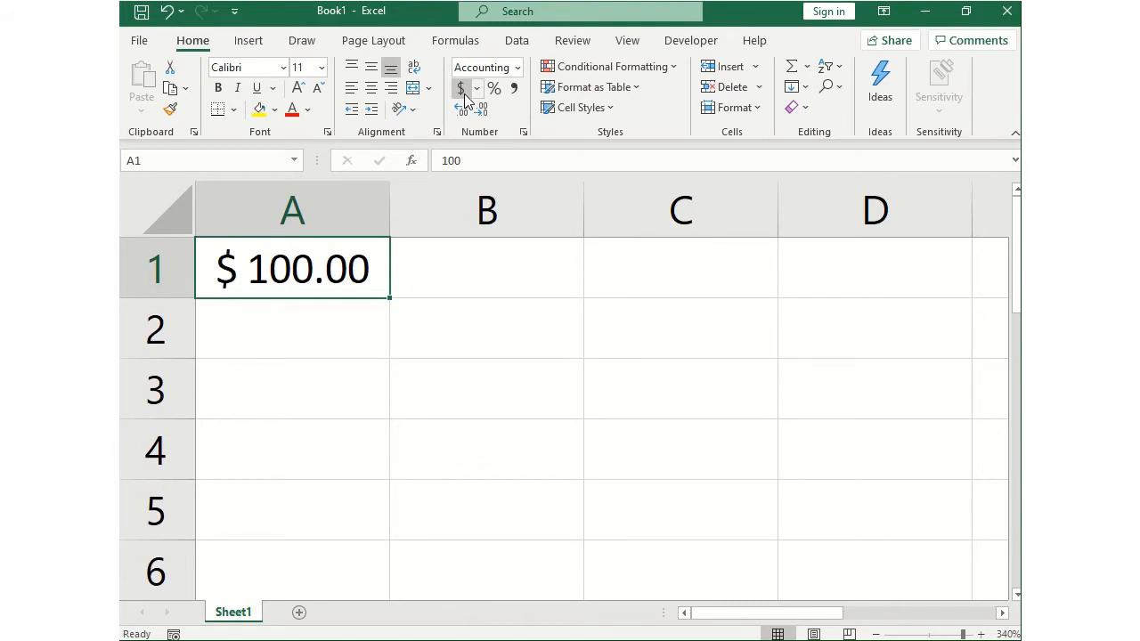
Enter 200 in cell A2 and apply the € Euro (€ 123) accounting format to it
left_click(299, 341)
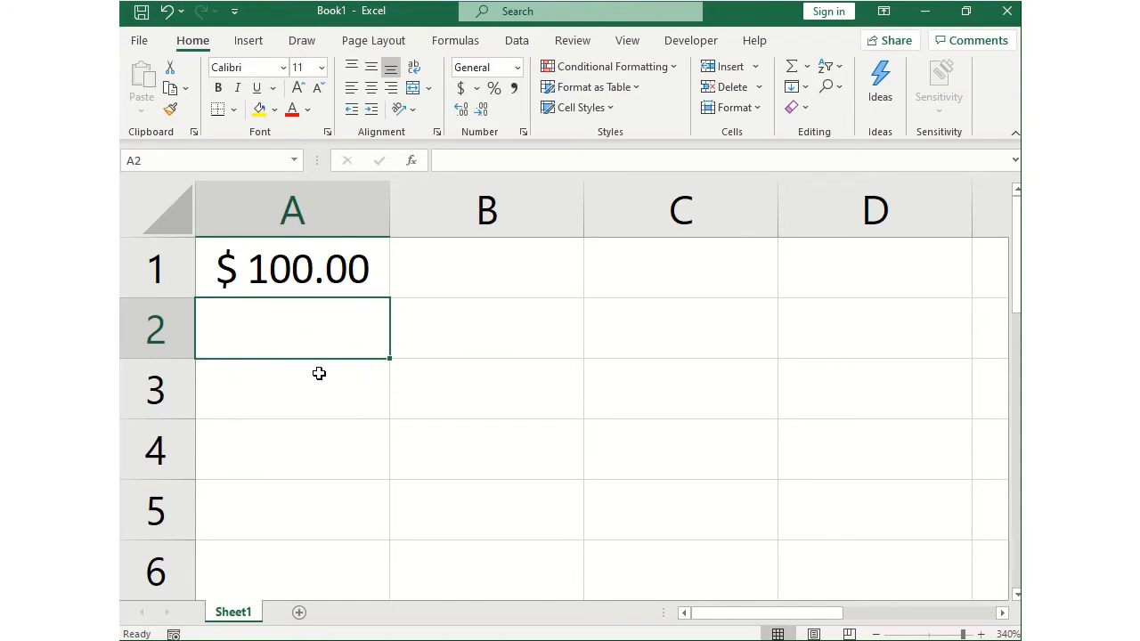
type("200")
key("Return")
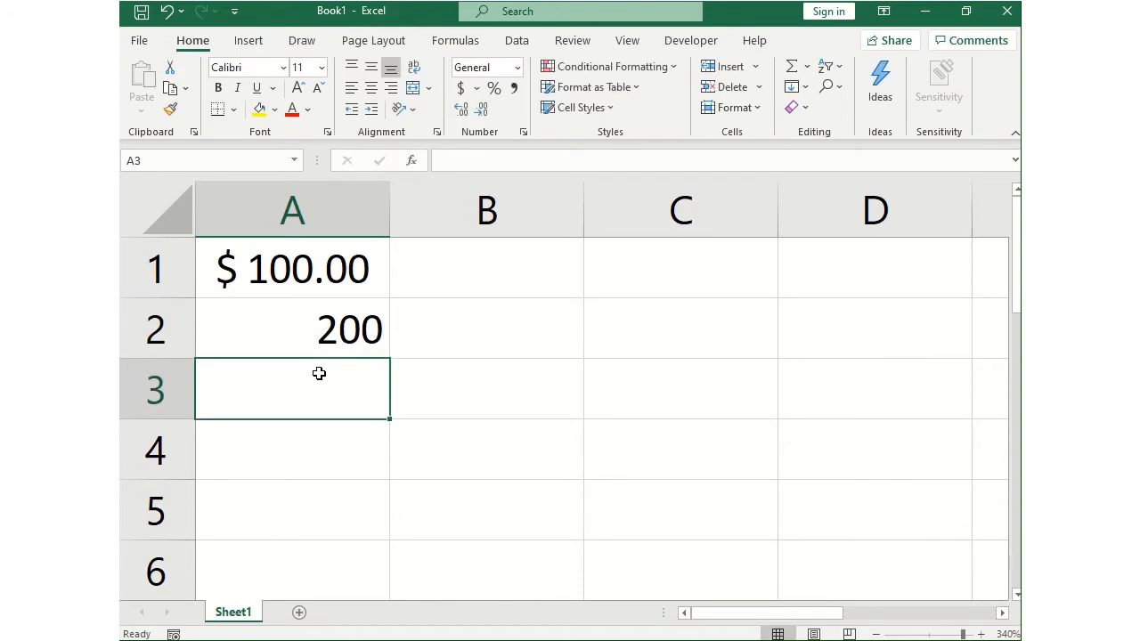
left_click(314, 334)
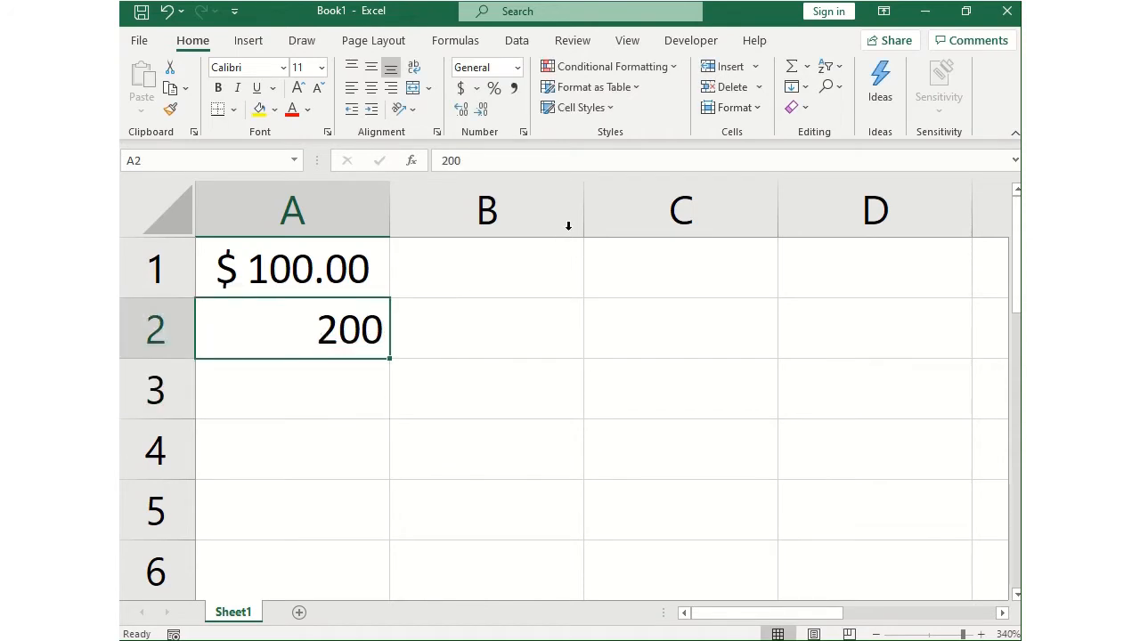
left_click(479, 89)
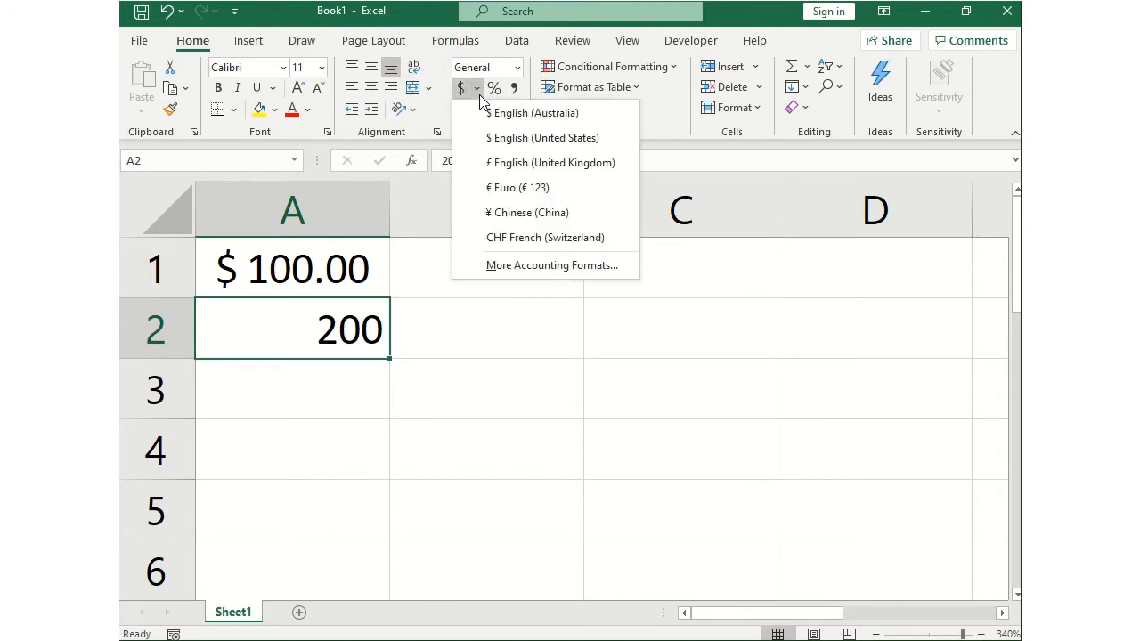
left_click(522, 188)
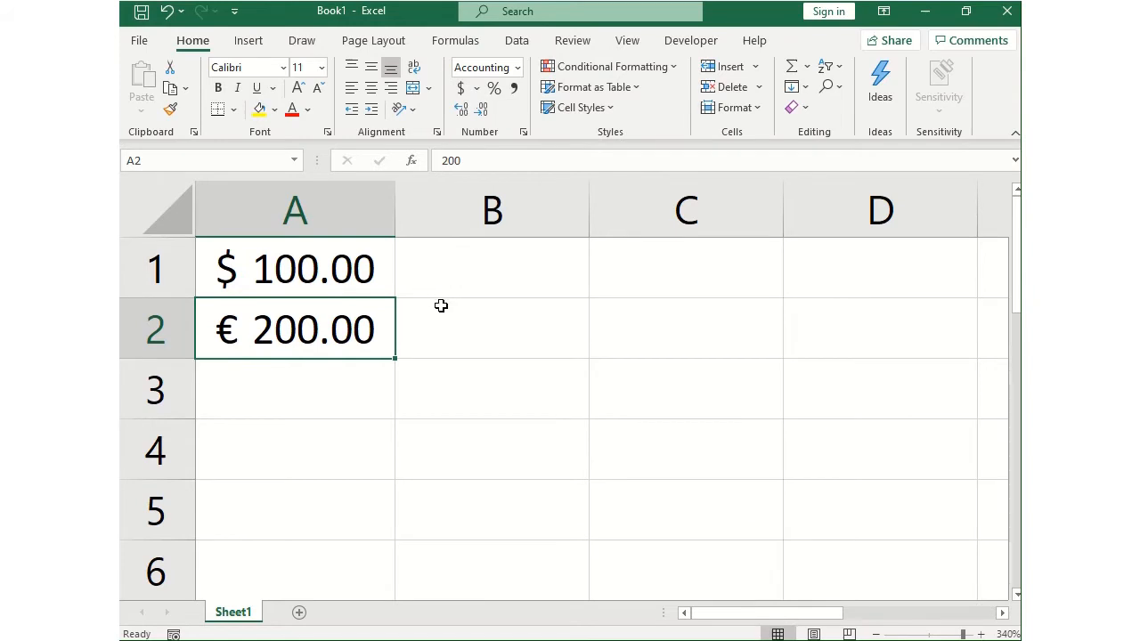
Enter 300 in cell A3 and select that cell again
left_click(338, 410)
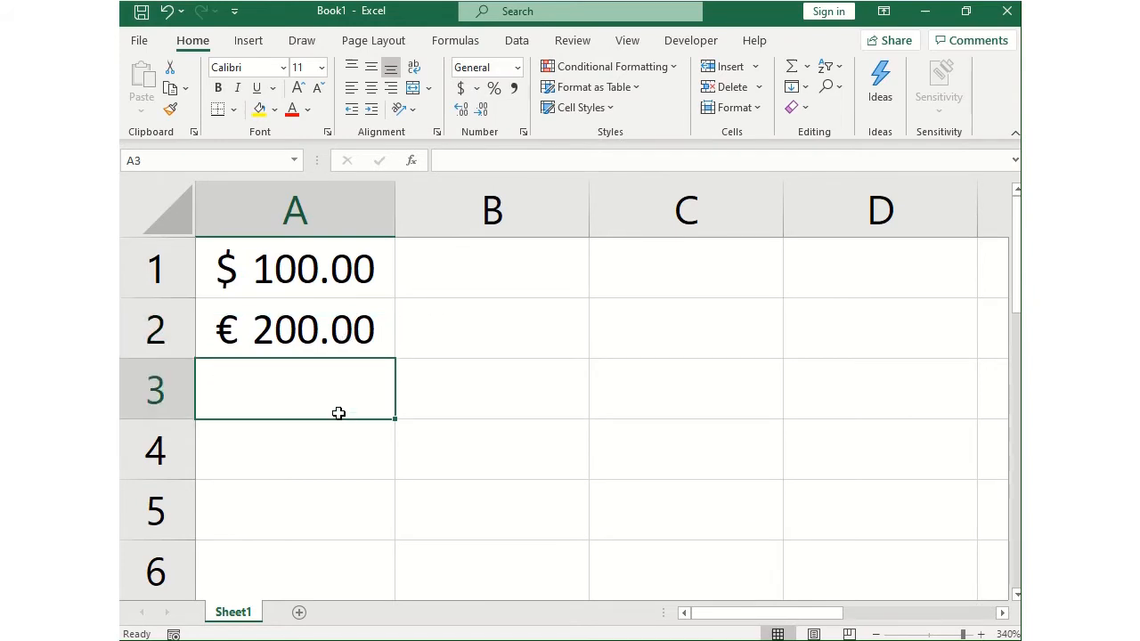
type("300")
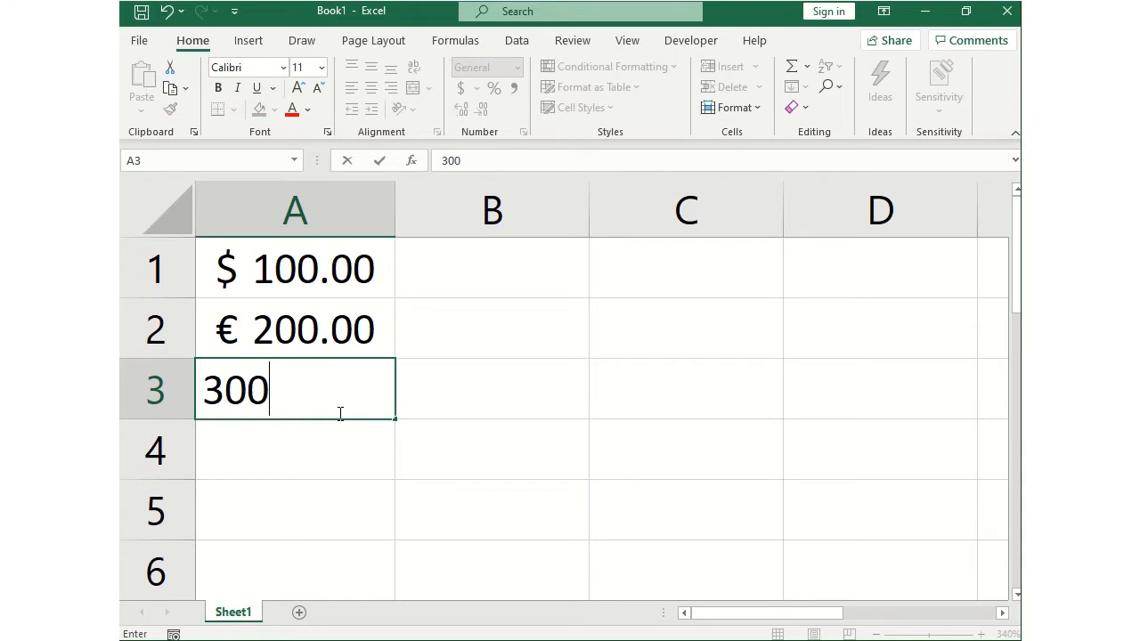
key("Return")
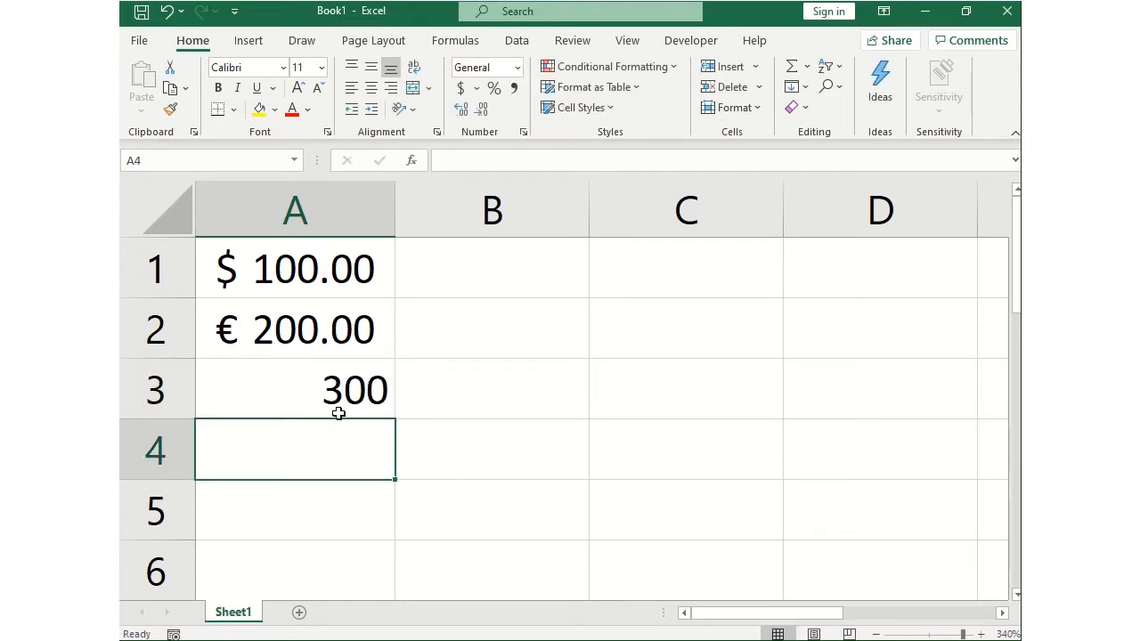
left_click(342, 396)
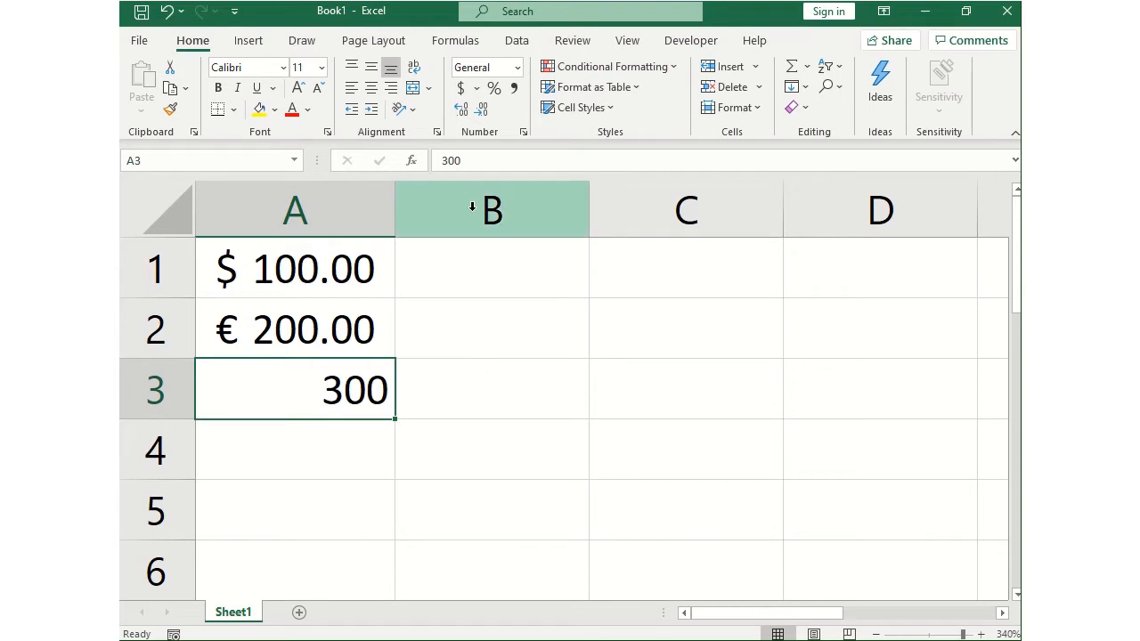
Try the accounting format with the ₹ Manipuri symbol on cell A3 and undo it
left_click(477, 89)
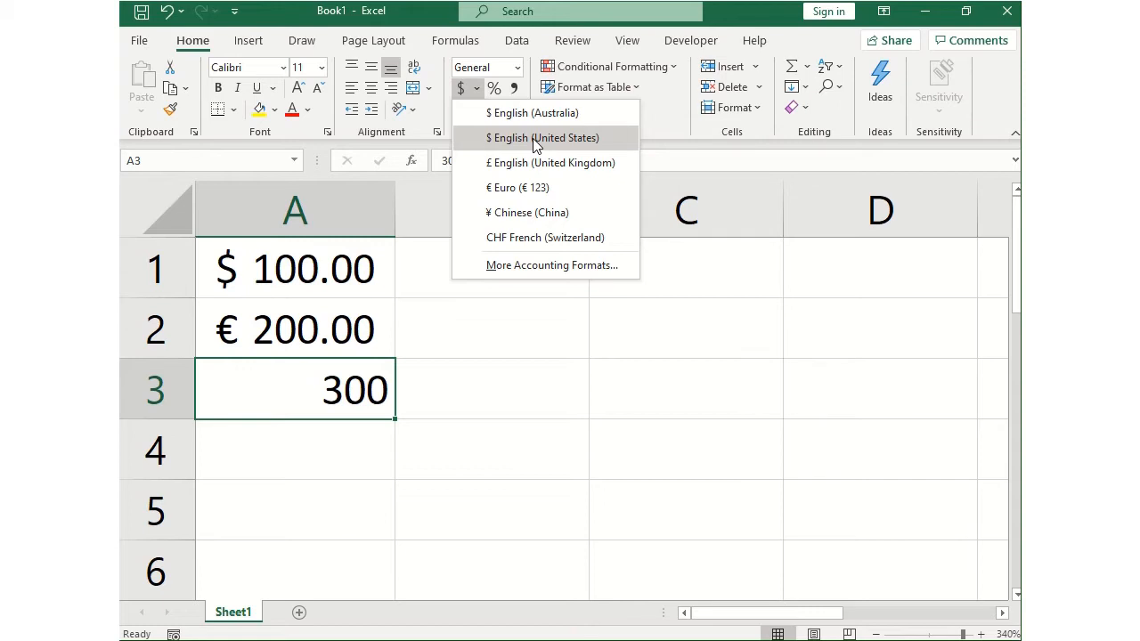
left_click(547, 267)
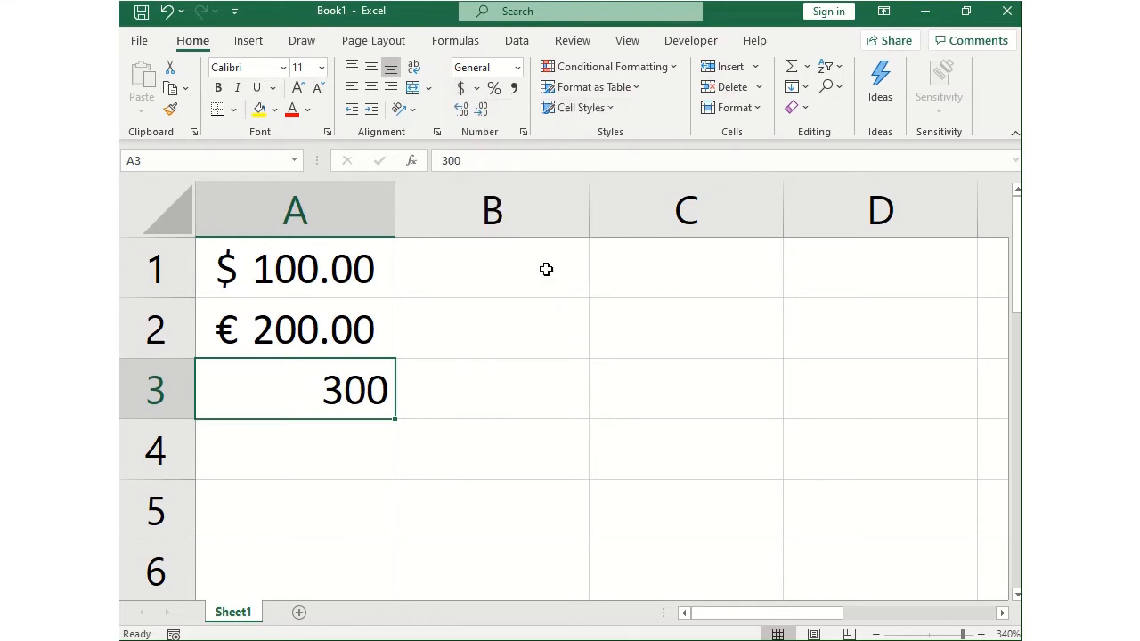
left_click(648, 299)
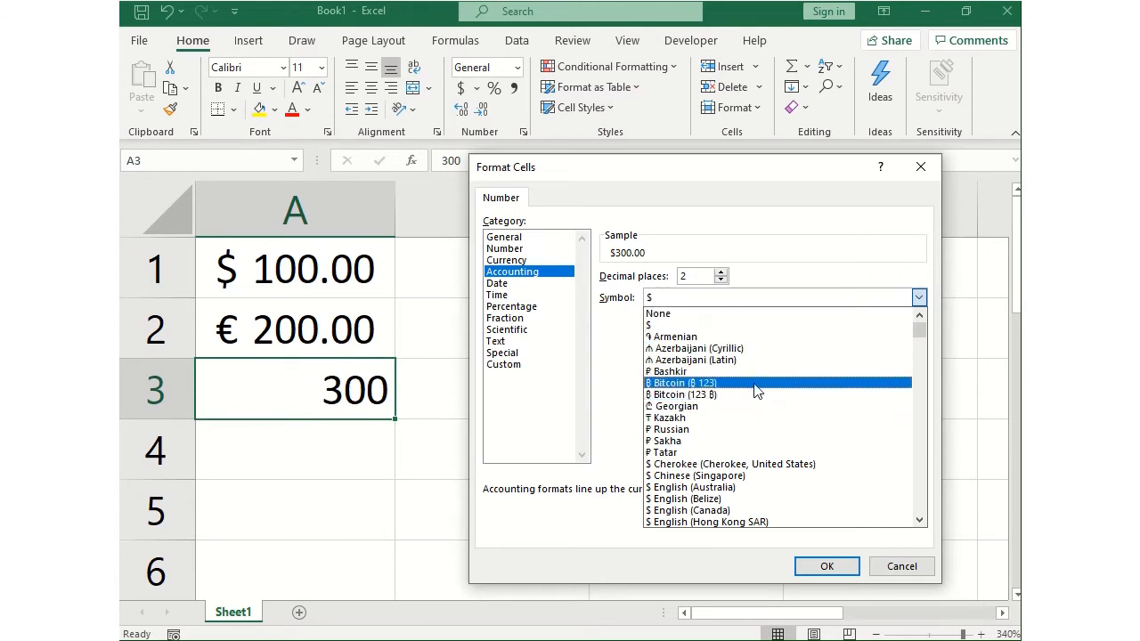
left_click_drag(919, 335, 918, 379)
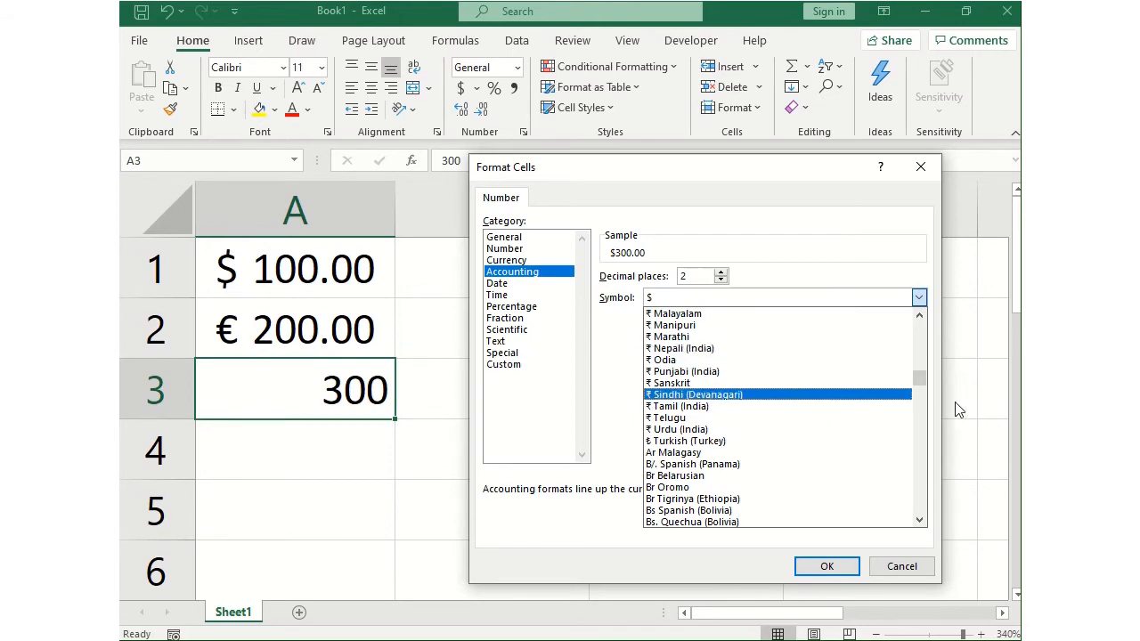
left_click_drag(923, 379, 922, 450)
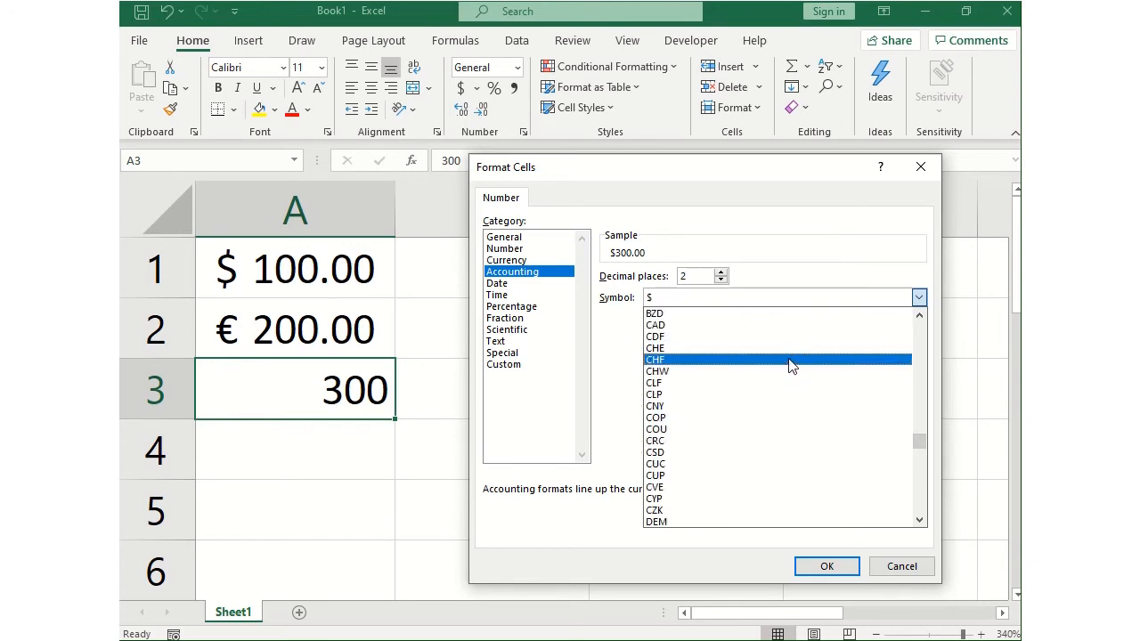
left_click_drag(920, 441, 782, 350)
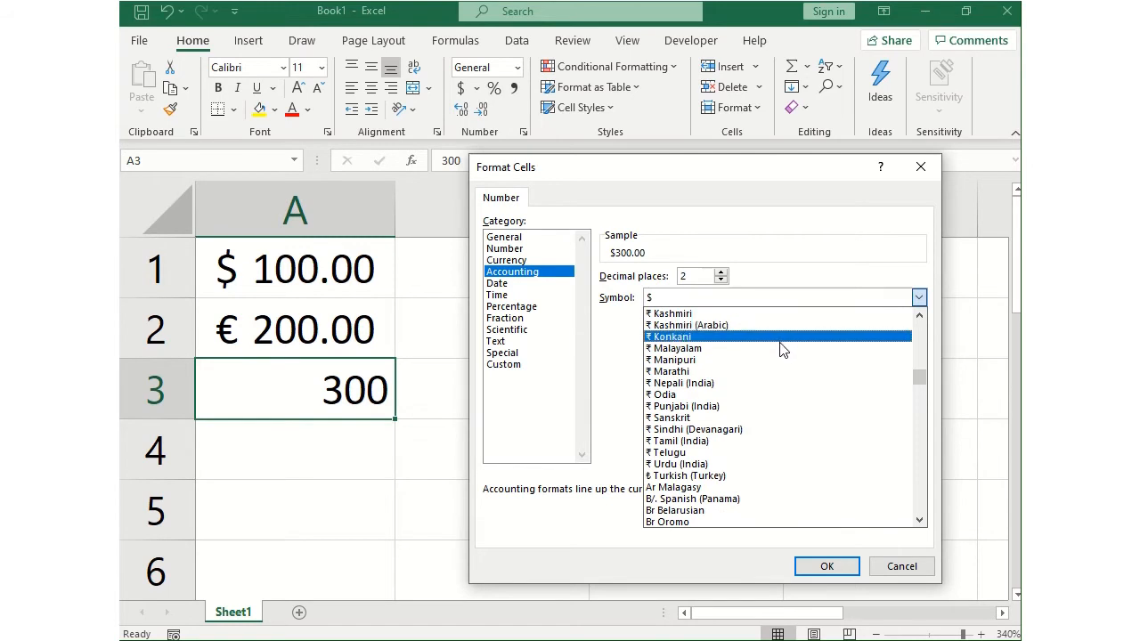
left_click(780, 361)
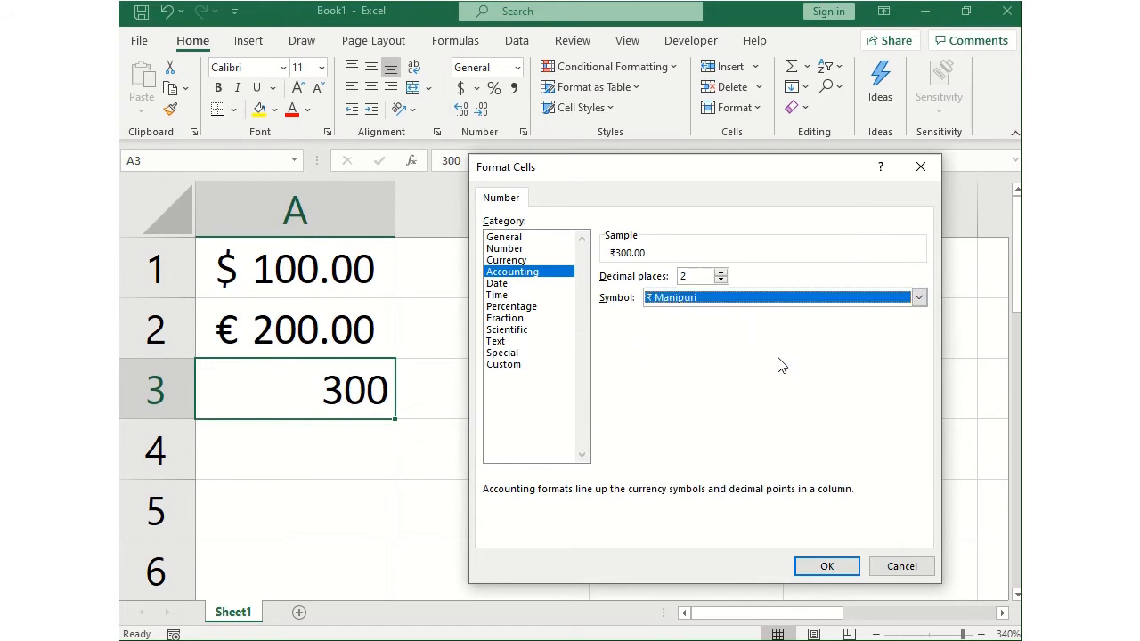
left_click(818, 567)
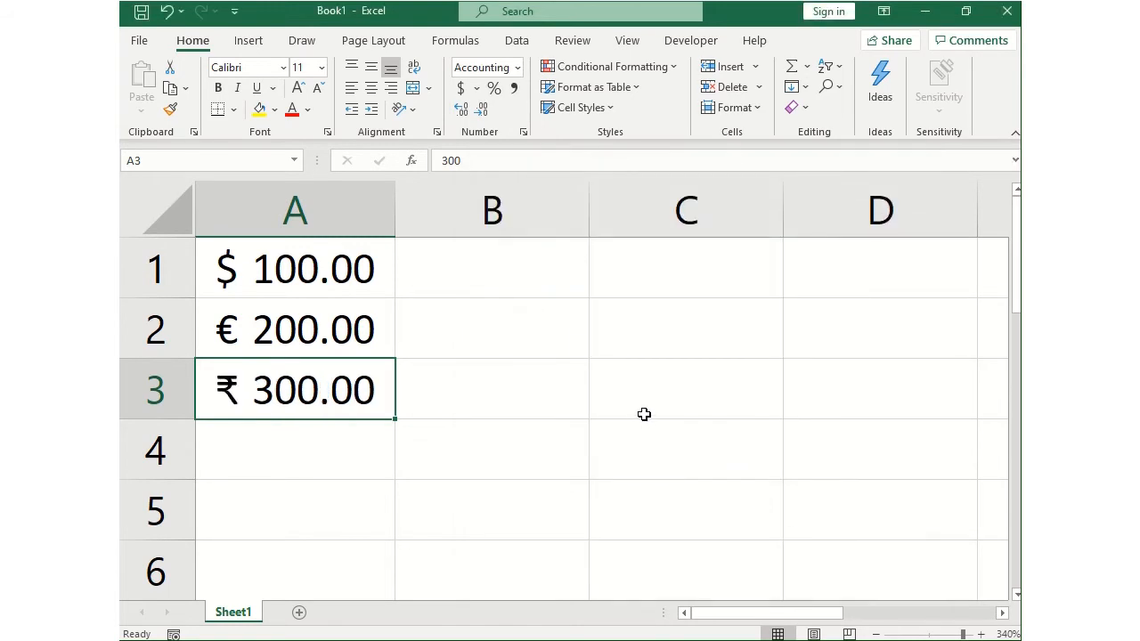
key("ctrl+z")
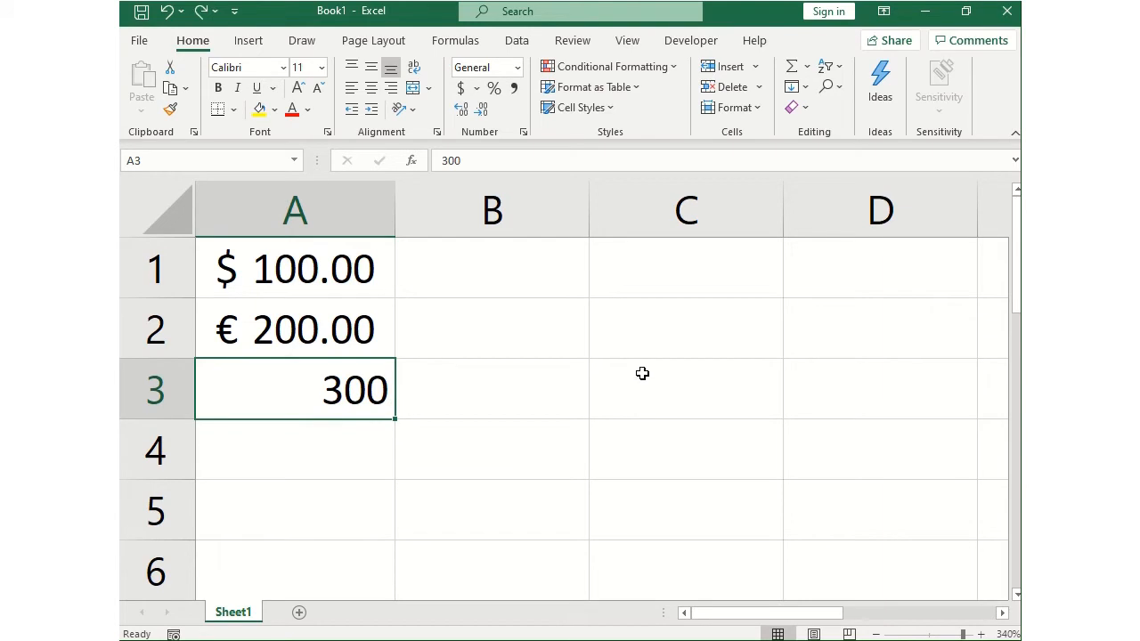
left_click(524, 134)
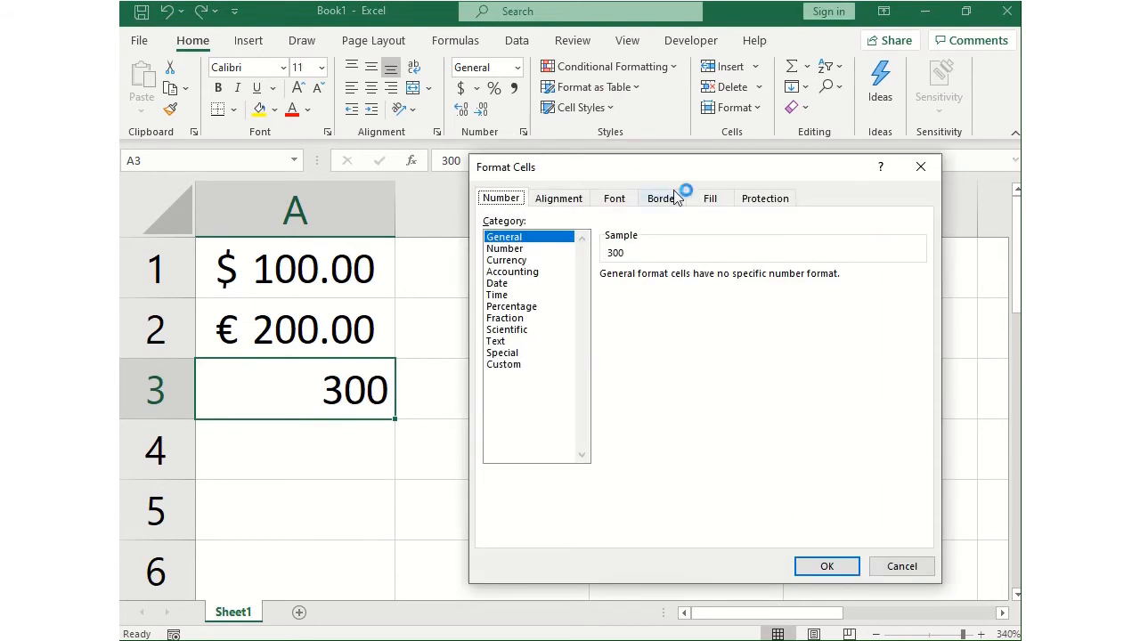
left_click(939, 171)
Format cell A3 as Accounting with AUD chosen as the currency symbol from the additional accounting formats
left_click(476, 88)
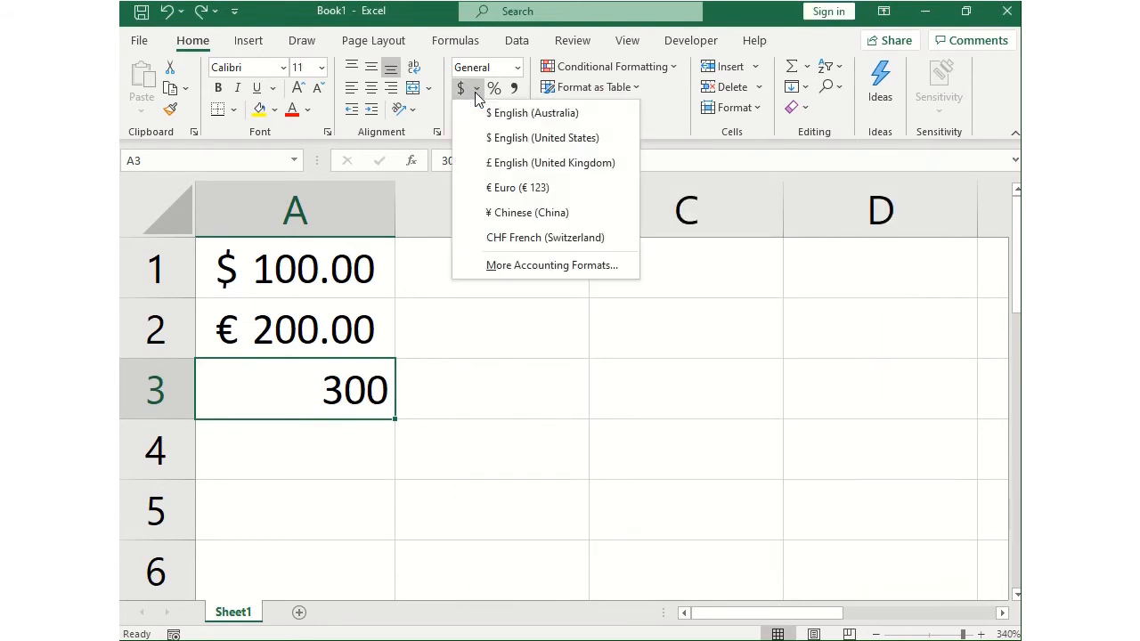
left_click(579, 264)
left_click(919, 298)
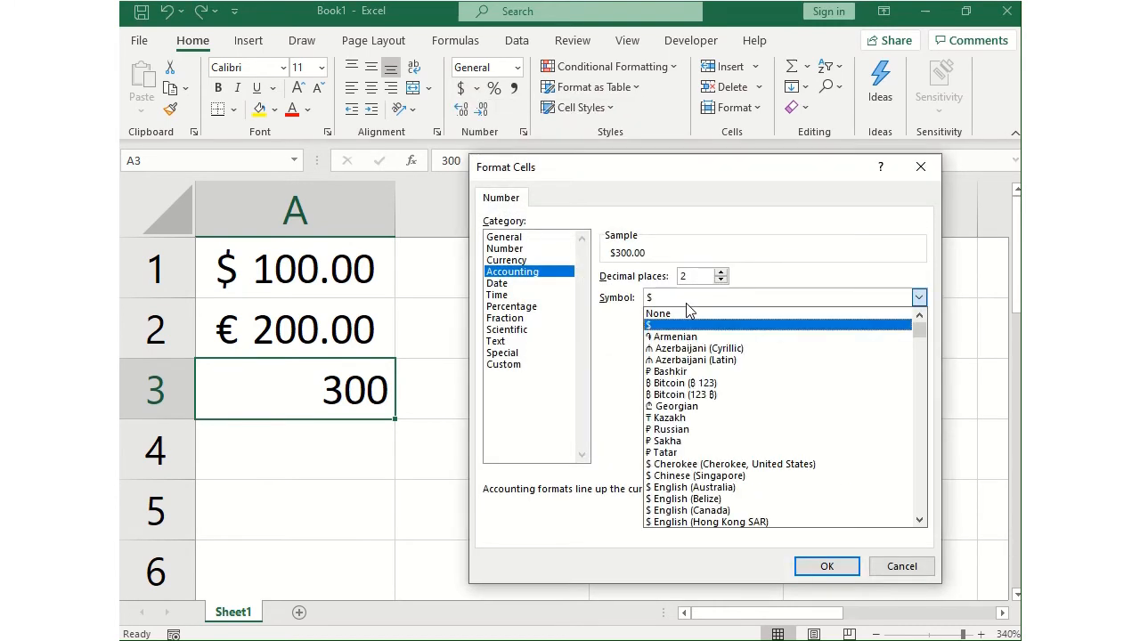
left_click_drag(925, 328, 926, 435)
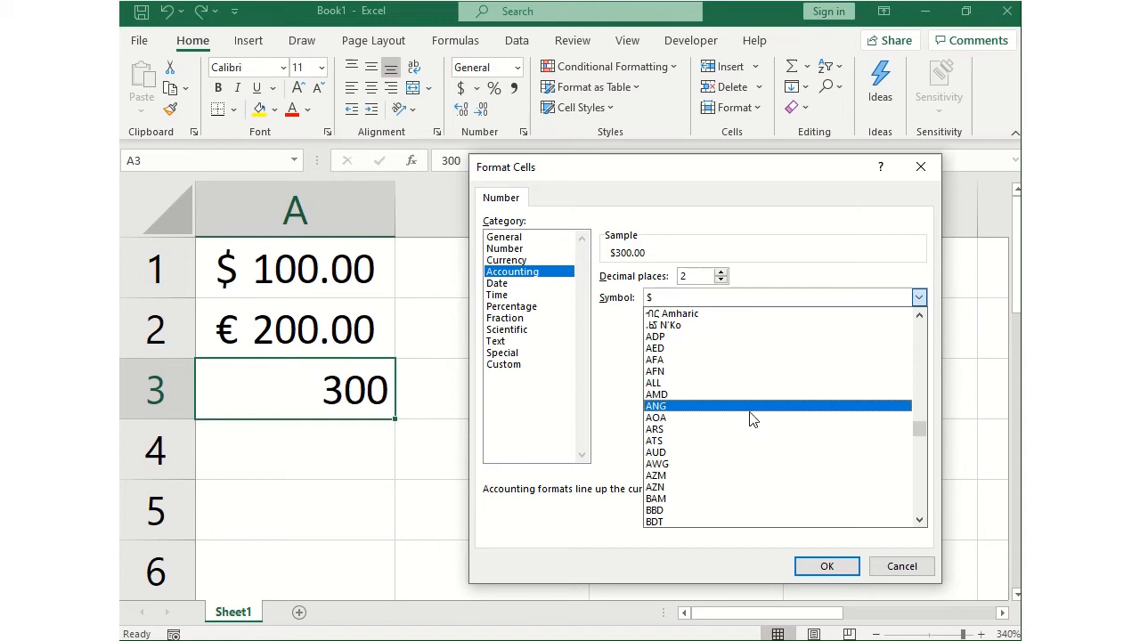
scroll(748, 419, "down", 2)
scroll(753, 436, "down", 7)
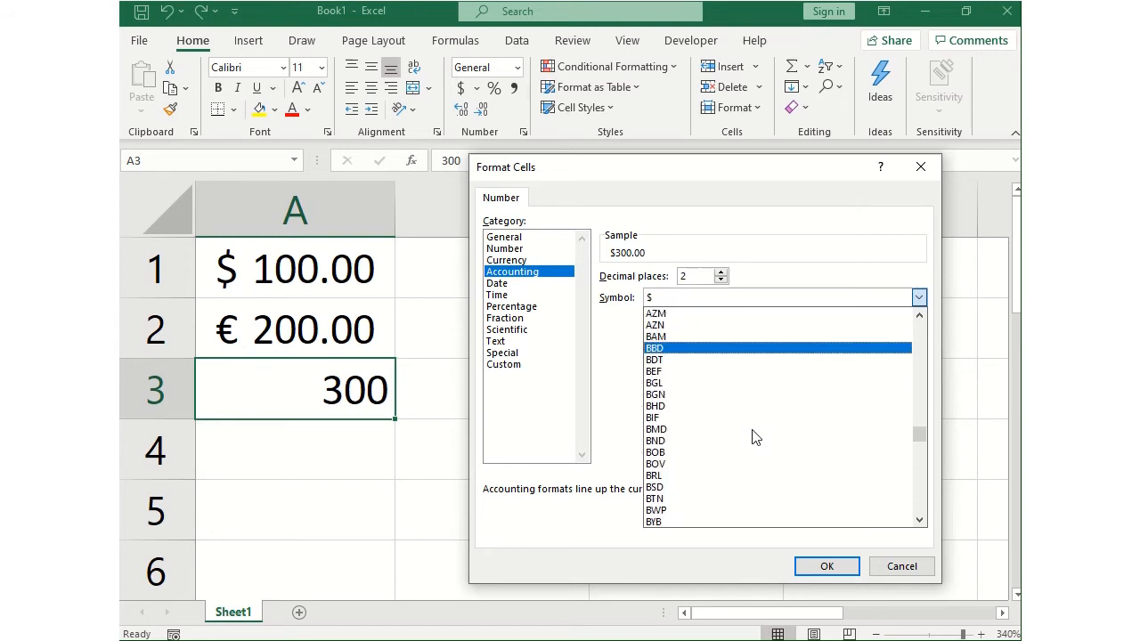
scroll(755, 439, "down", 3)
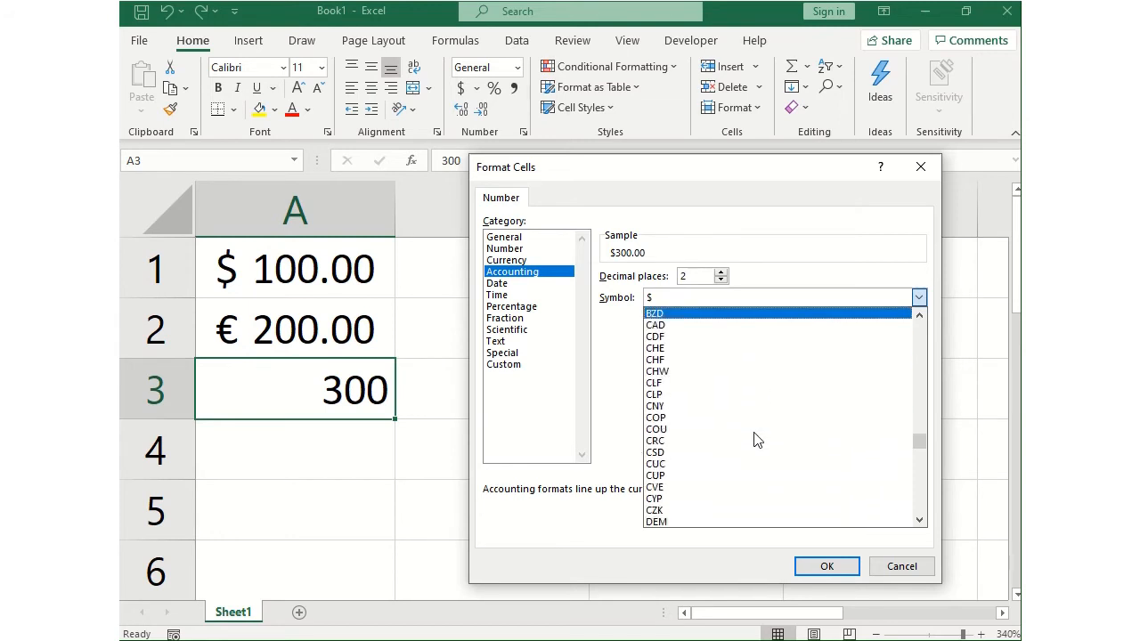
scroll(757, 440, "up", 1)
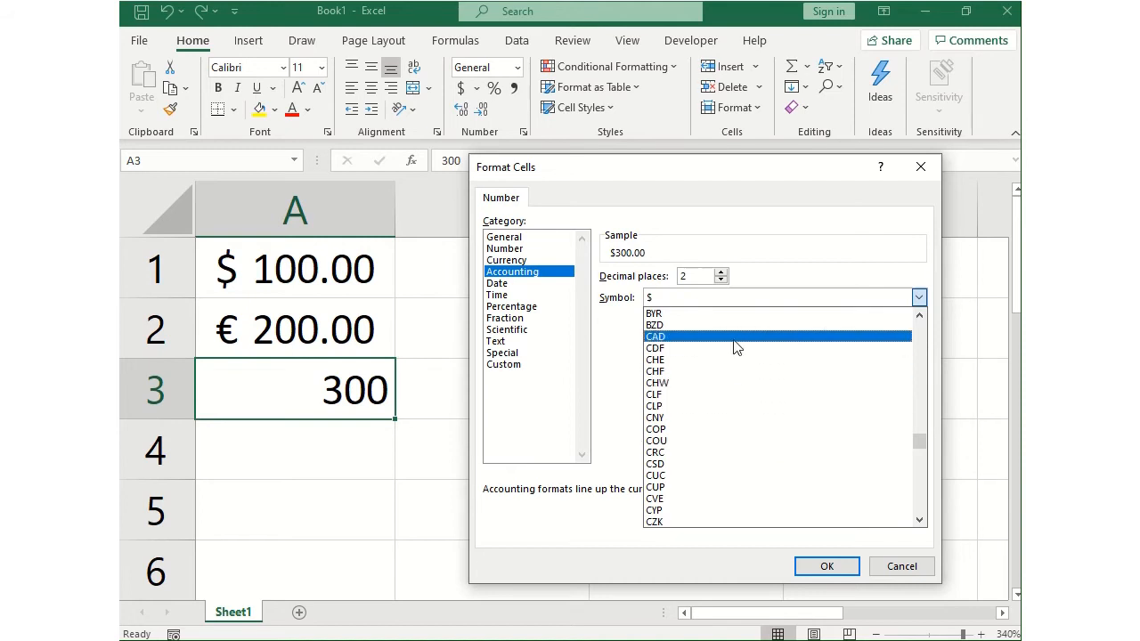
scroll(746, 441, "up", 4)
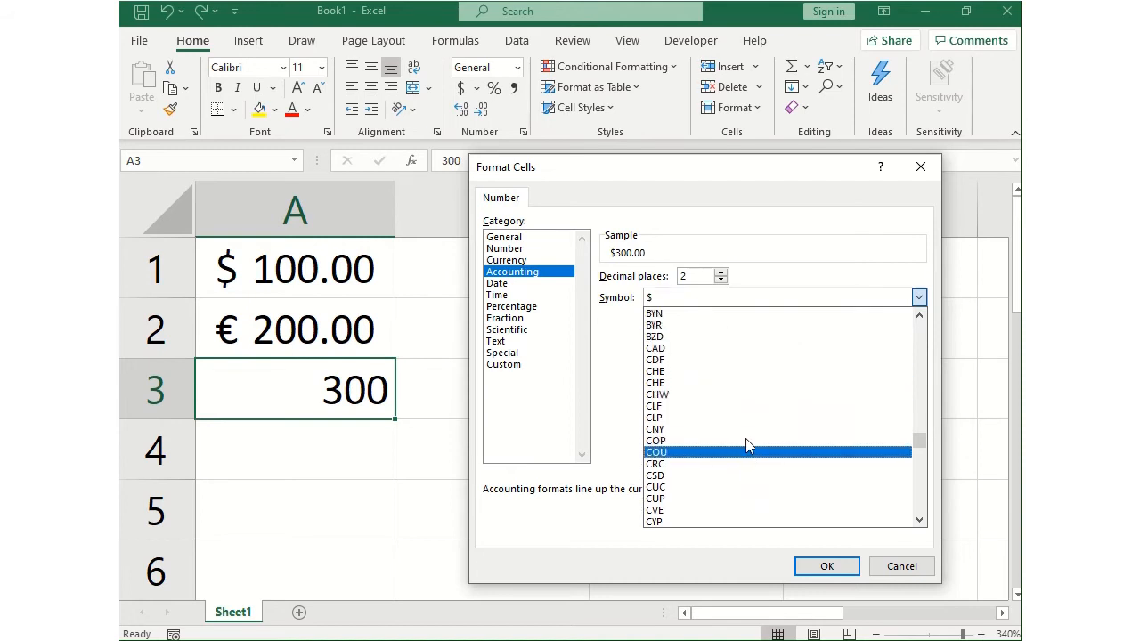
scroll(736, 404, "up", 5)
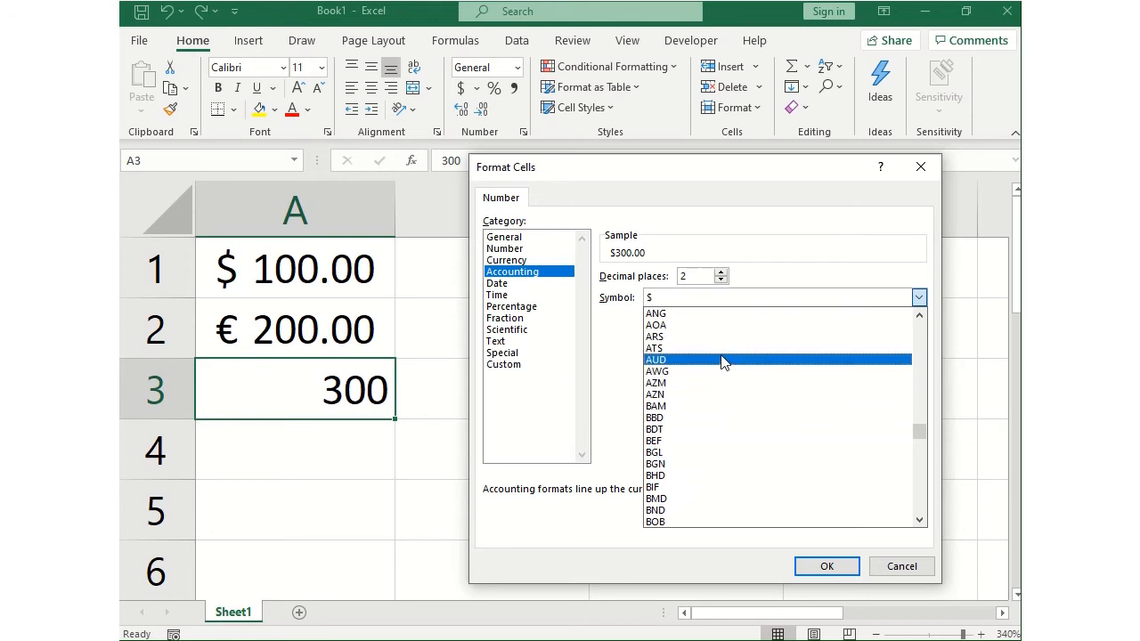
left_click(723, 360)
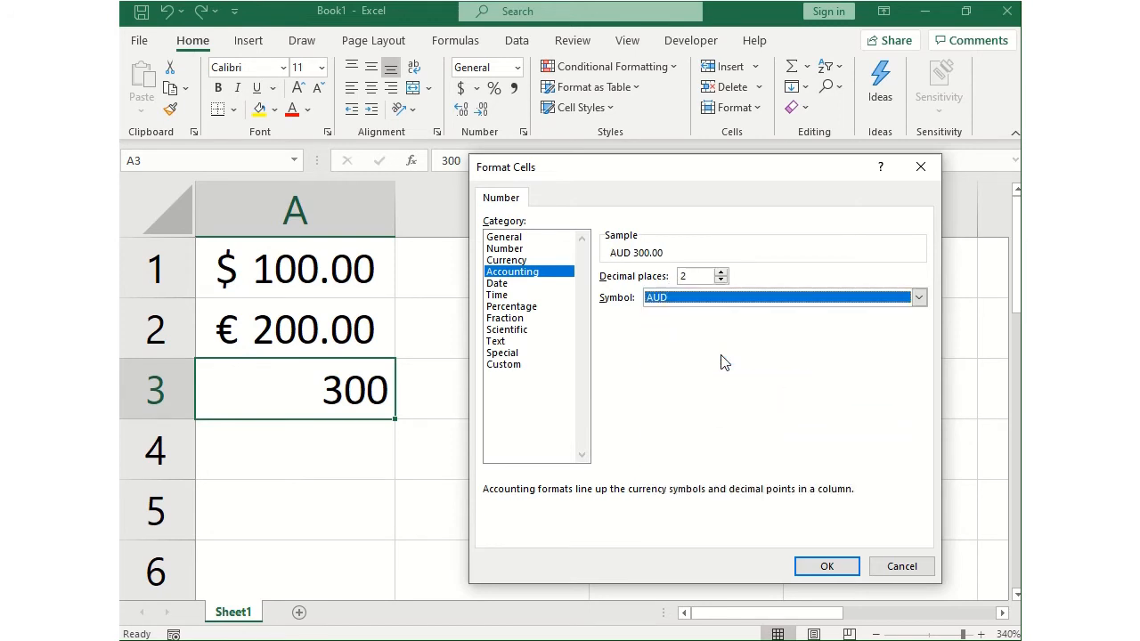
left_click(822, 569)
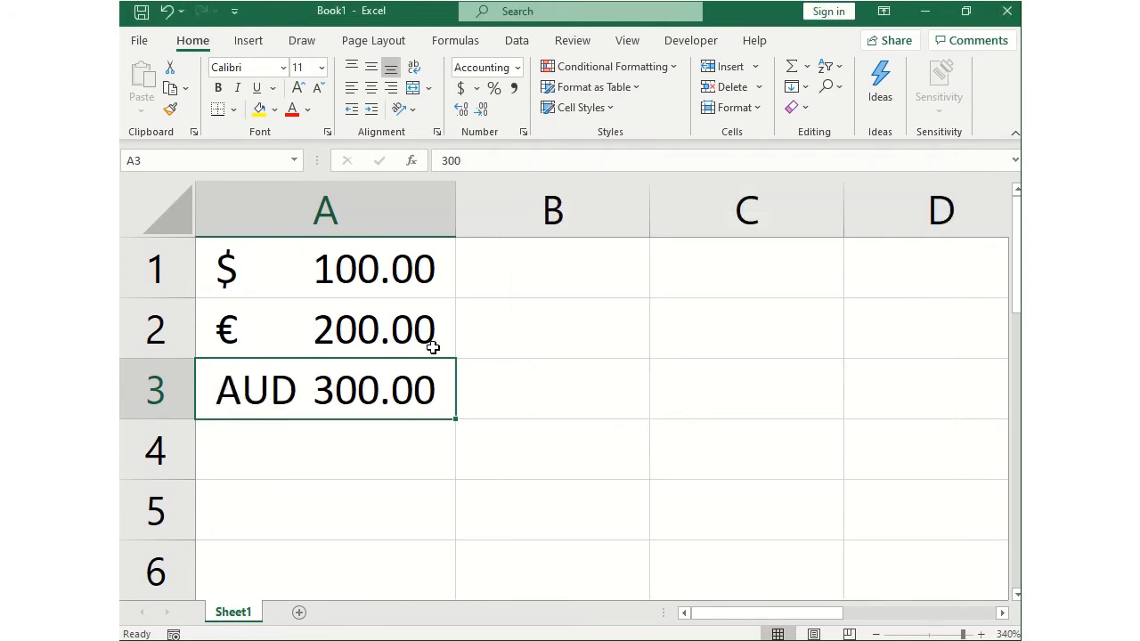
left_click(477, 89)
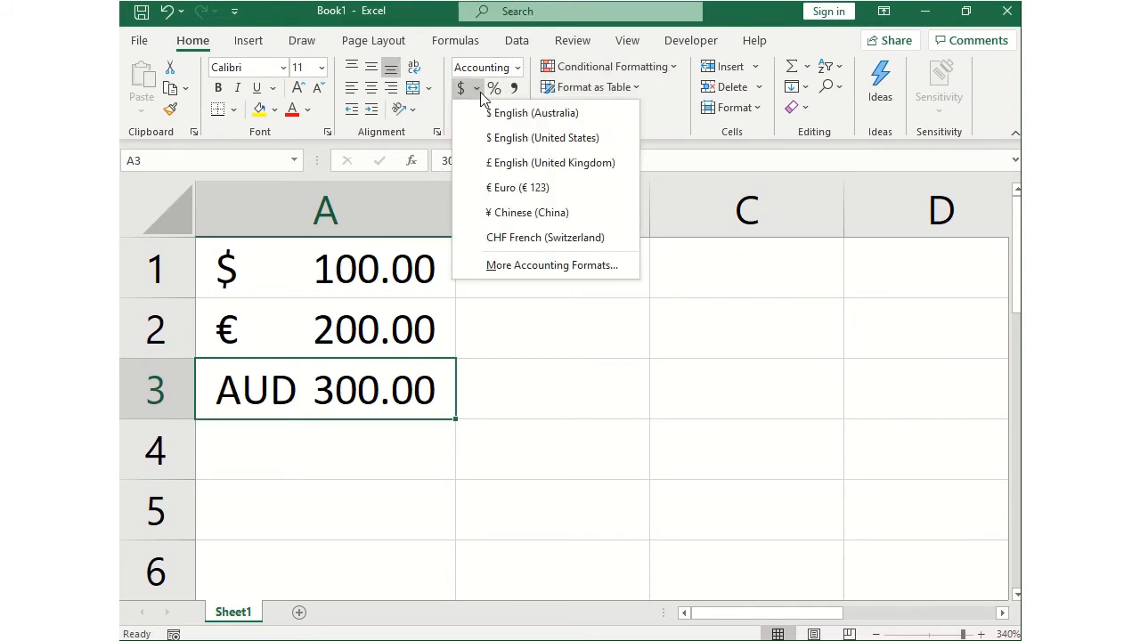
key("ctrl")
left_click(558, 339)
Enter 0.5 in cell B1 and select that cell again
left_click(563, 267)
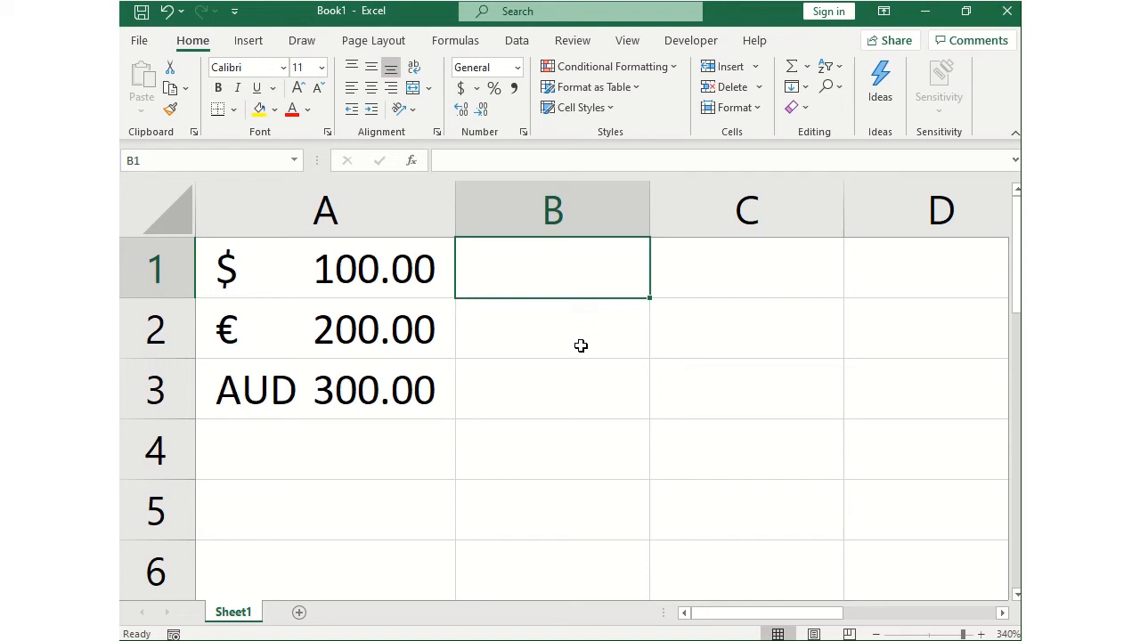
type("0.5")
key("Return")
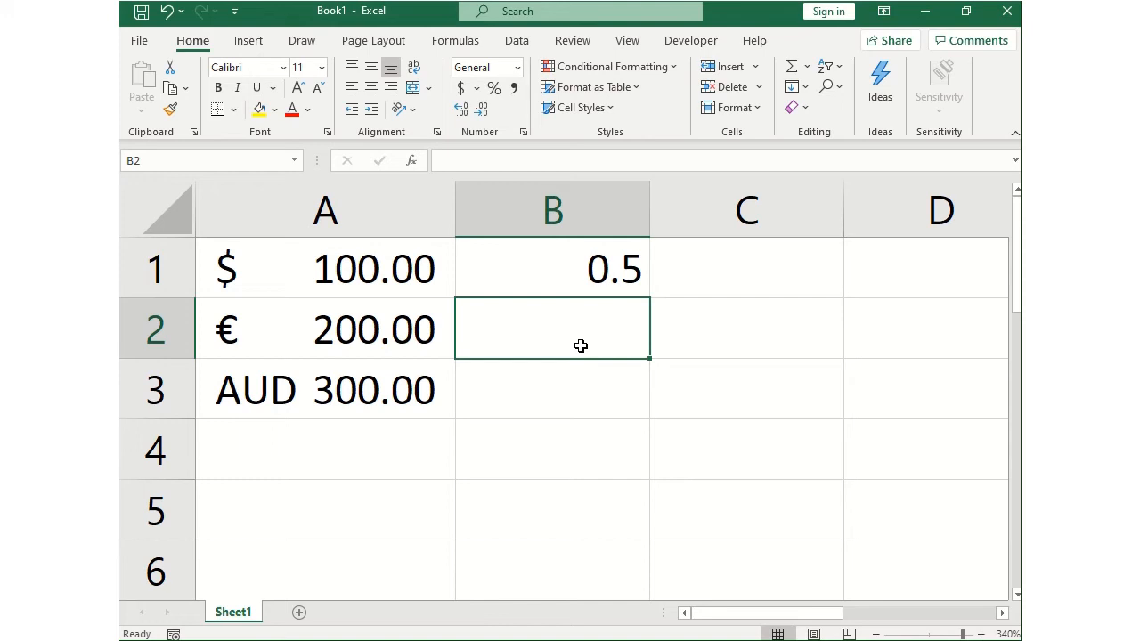
left_click(599, 282)
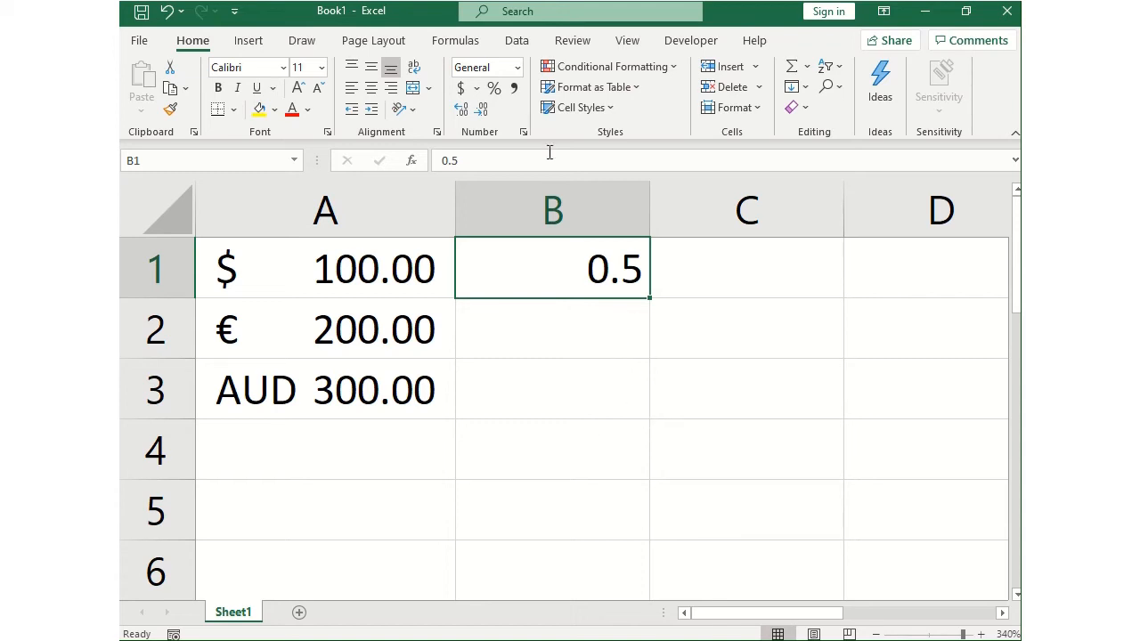
Format cell B1 as a percentage, and enter 0.25 in cell B2 with the same percent format
left_click(495, 95)
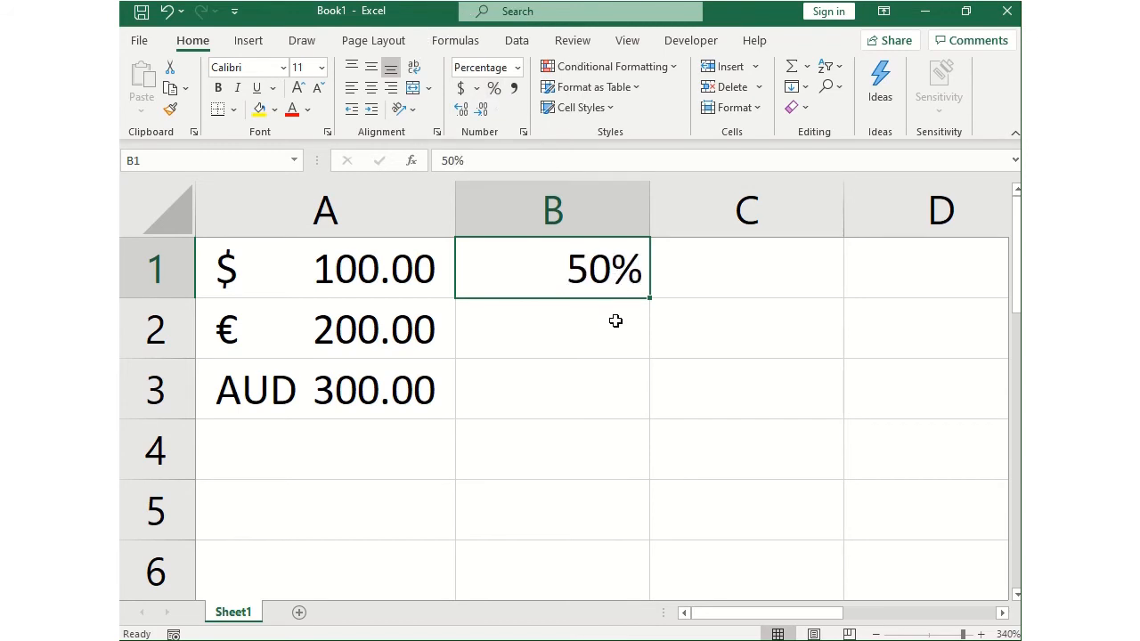
left_click(599, 313)
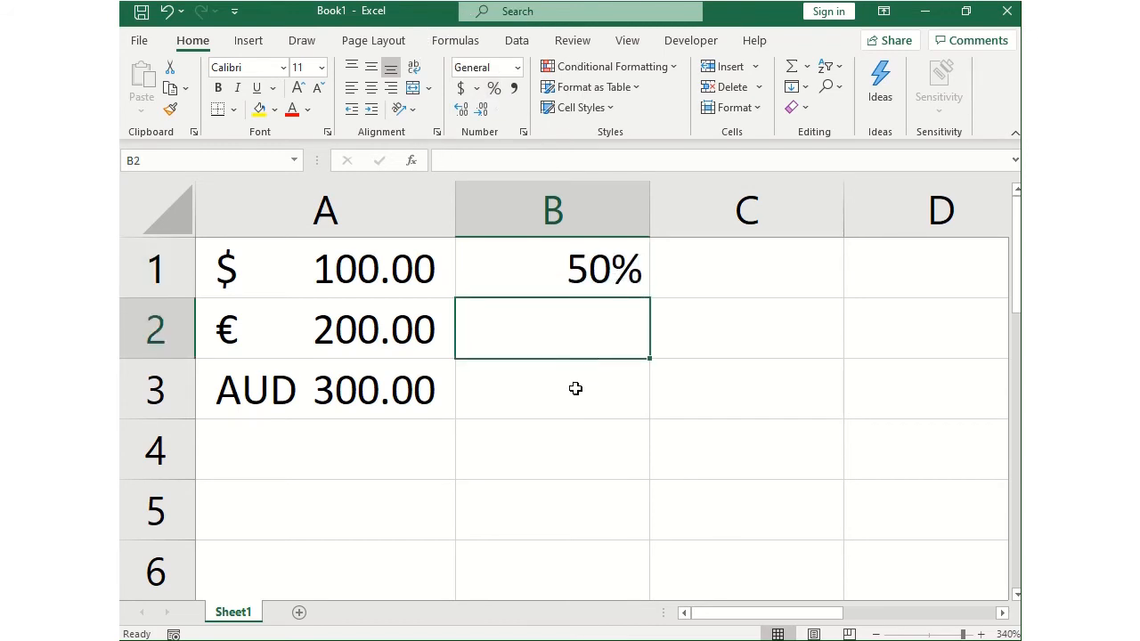
type("0.25")
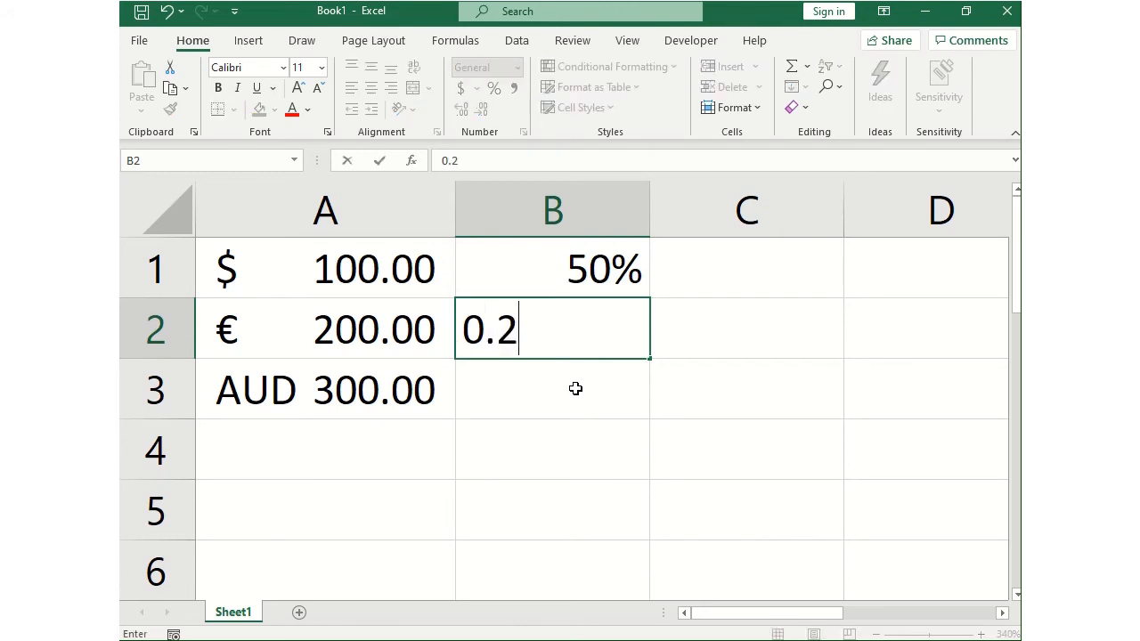
key("Return")
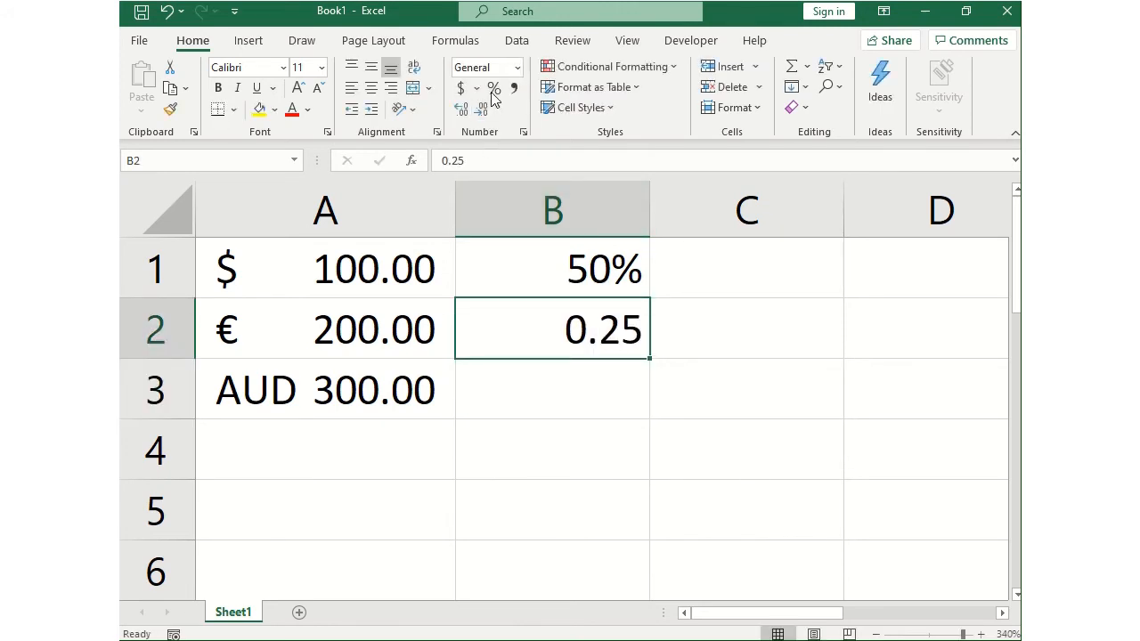
left_click(495, 90)
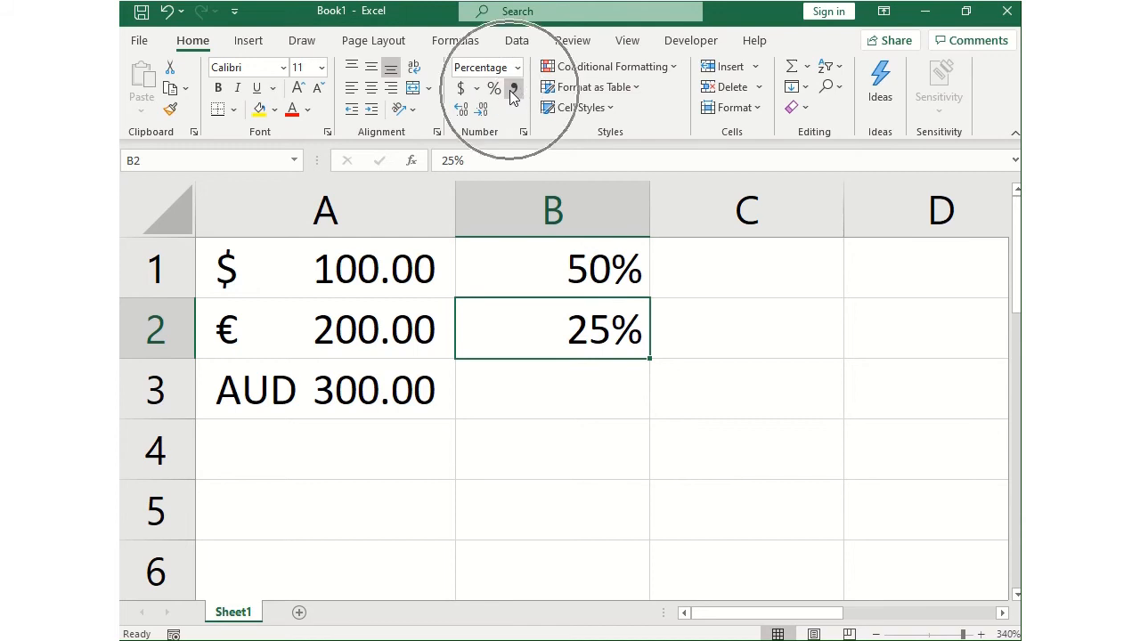
Enter 1000 in cell C1 and format it with the comma style showing no decimal places
left_click(721, 272)
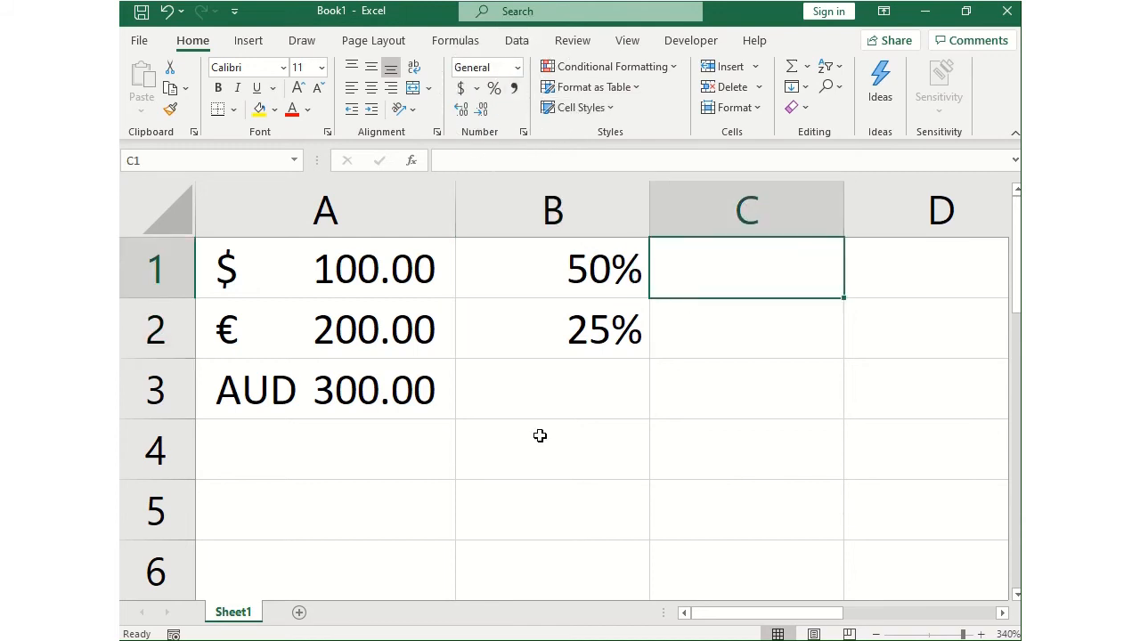
type("1000")
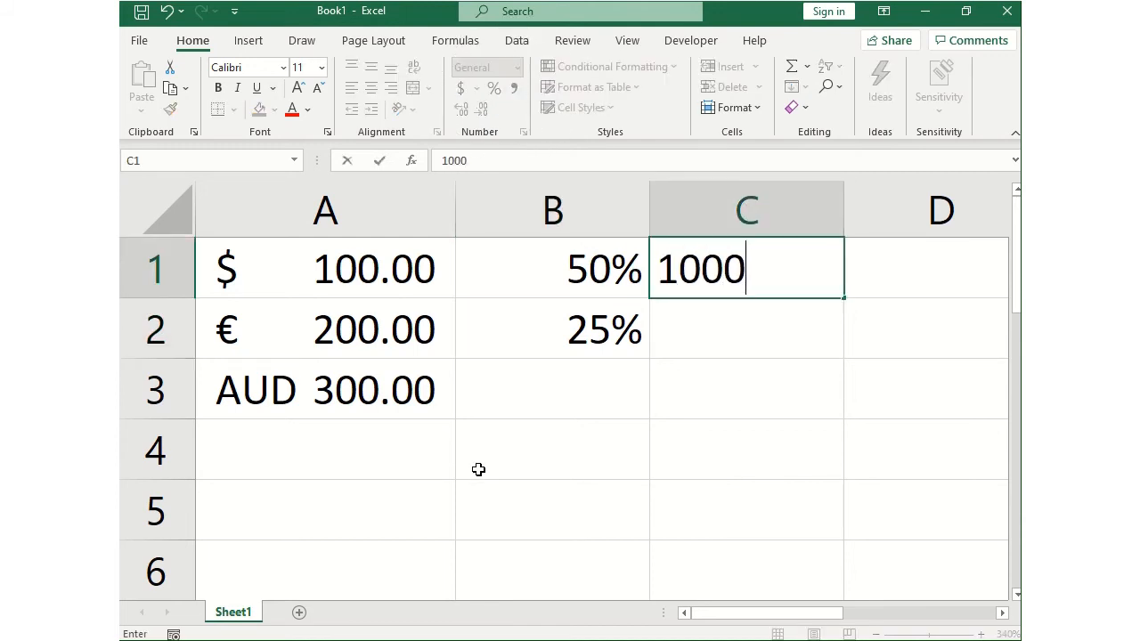
key("Return")
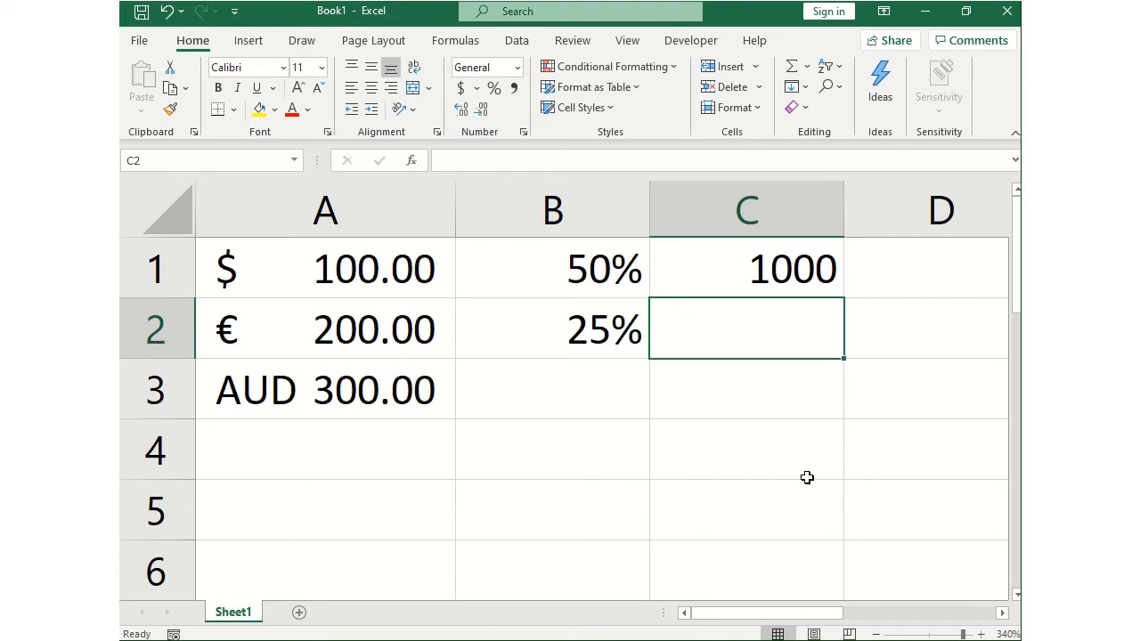
left_click(803, 287)
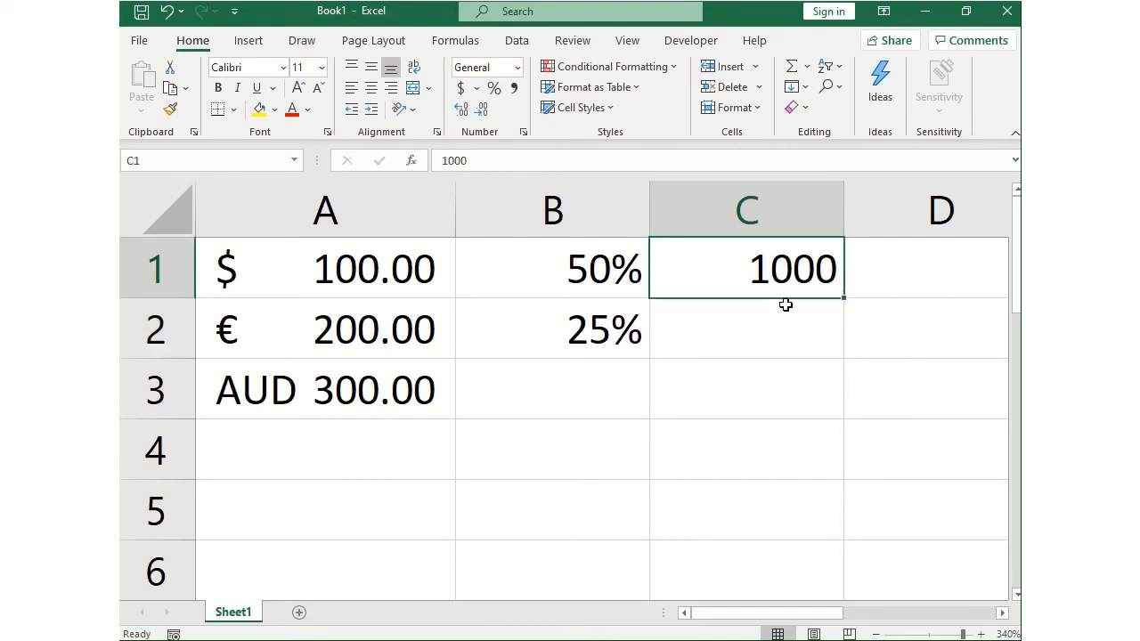
left_click(513, 89)
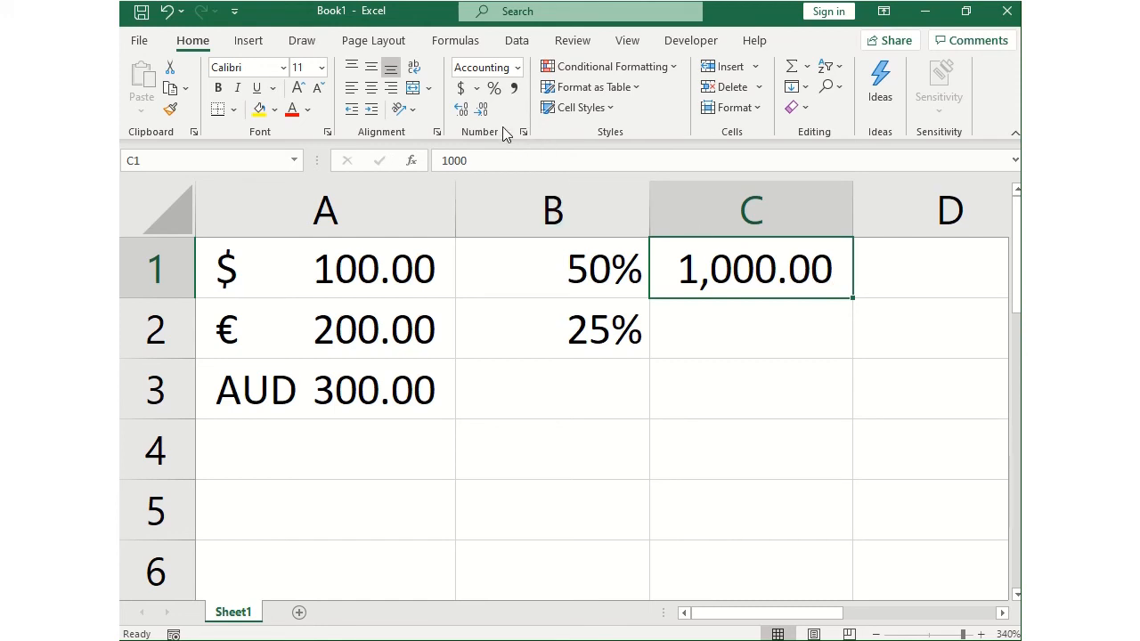
left_click(481, 112)
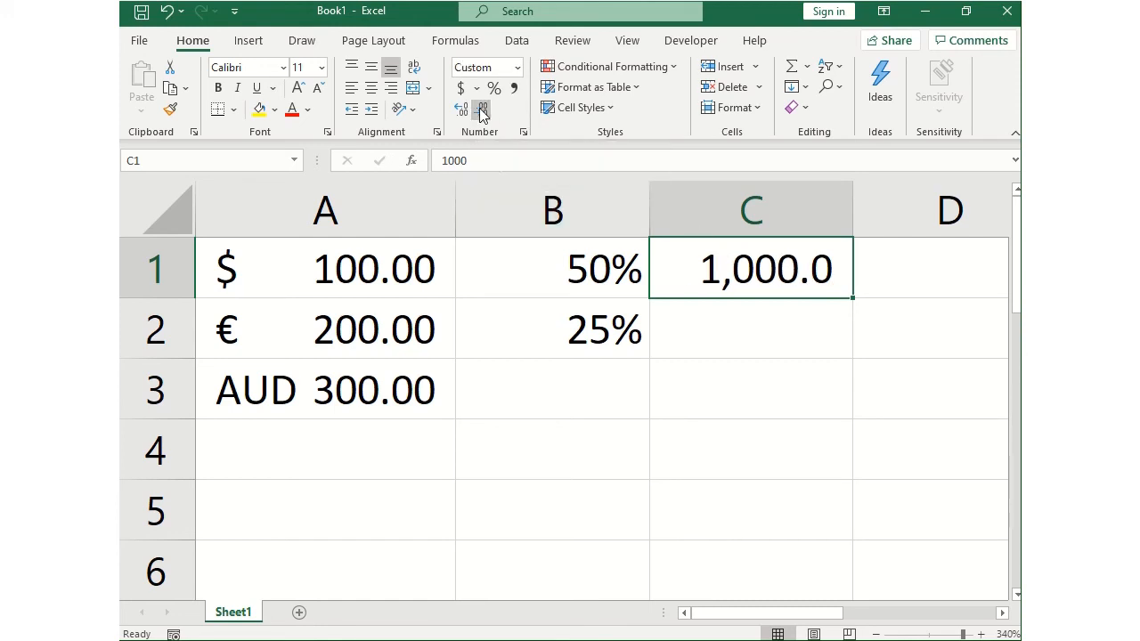
left_click(481, 112)
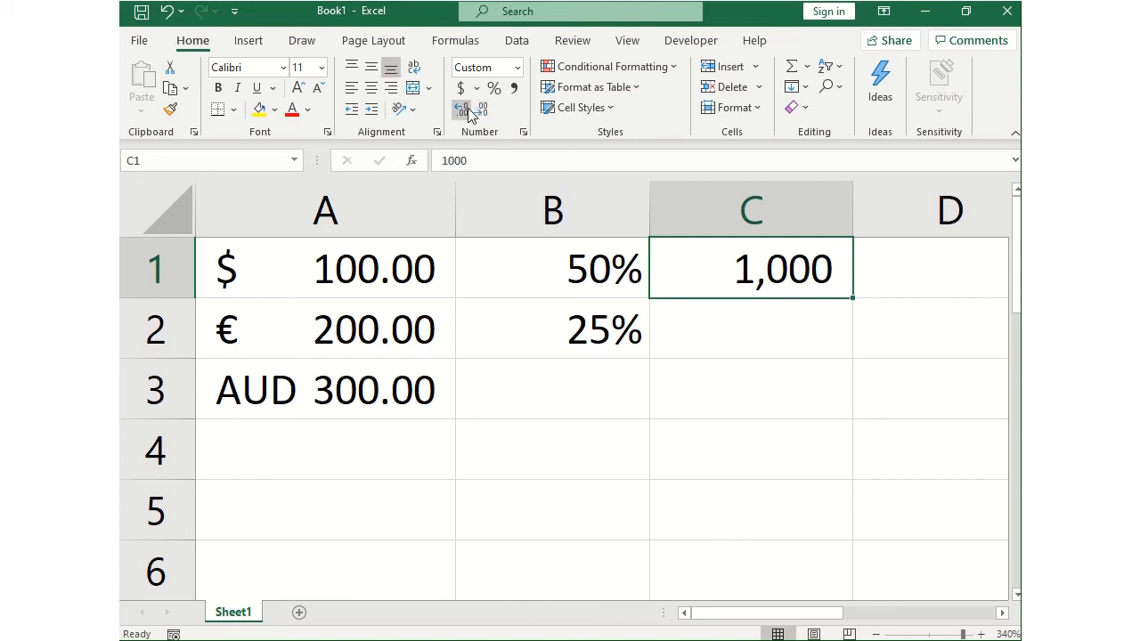
Increase the decimal places shown in cell C1 to six
left_click(463, 110)
left_click(463, 111)
left_click(463, 110)
left_click(463, 110)
left_click(464, 110)
left_click(467, 111)
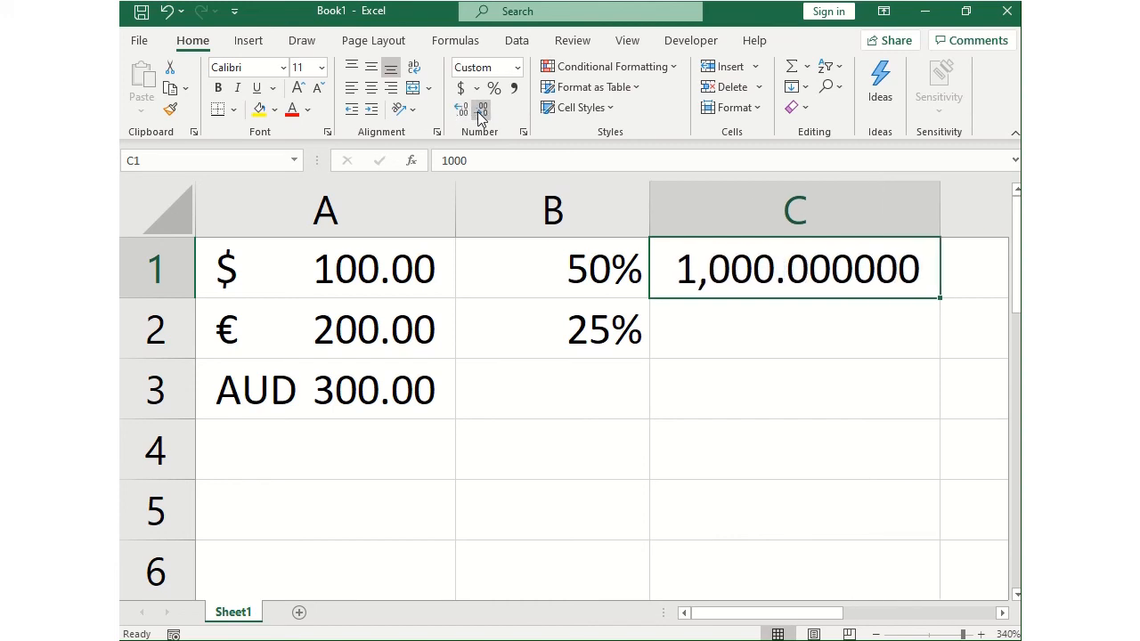
Decrease the decimal places of cell C1 until none are shown
left_click(481, 113)
left_click(481, 112)
left_click(481, 112)
left_click(481, 113)
left_click(481, 112)
left_click(481, 113)
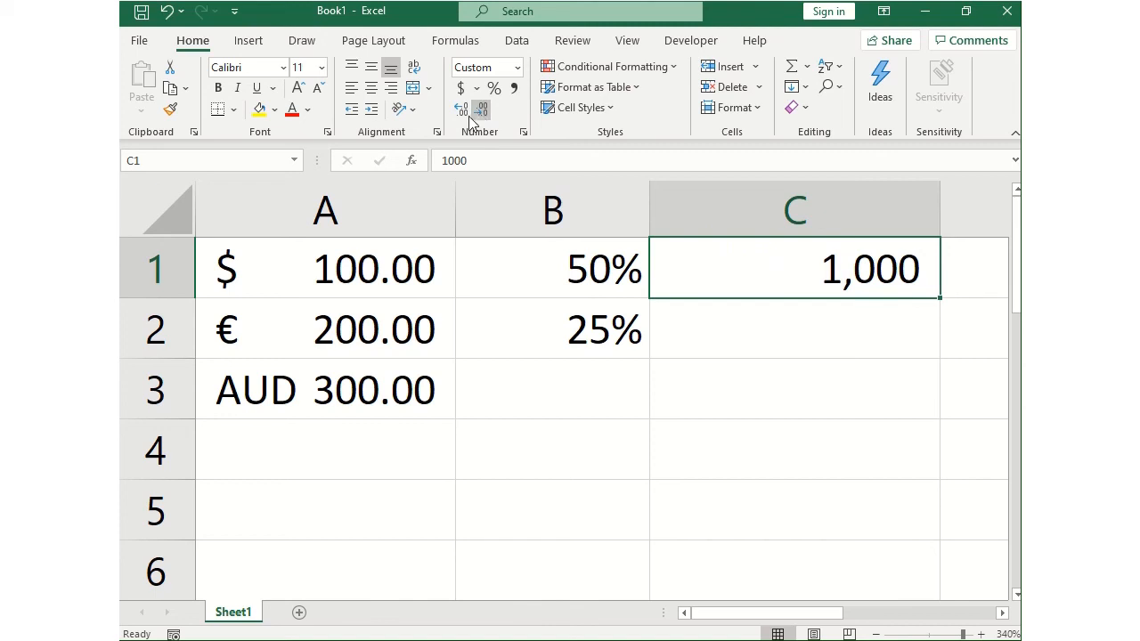
Increase the decimal places shown in cell C1 to five
left_click(463, 111)
left_click(463, 111)
left_click(463, 111)
left_click(463, 111)
left_click(463, 110)
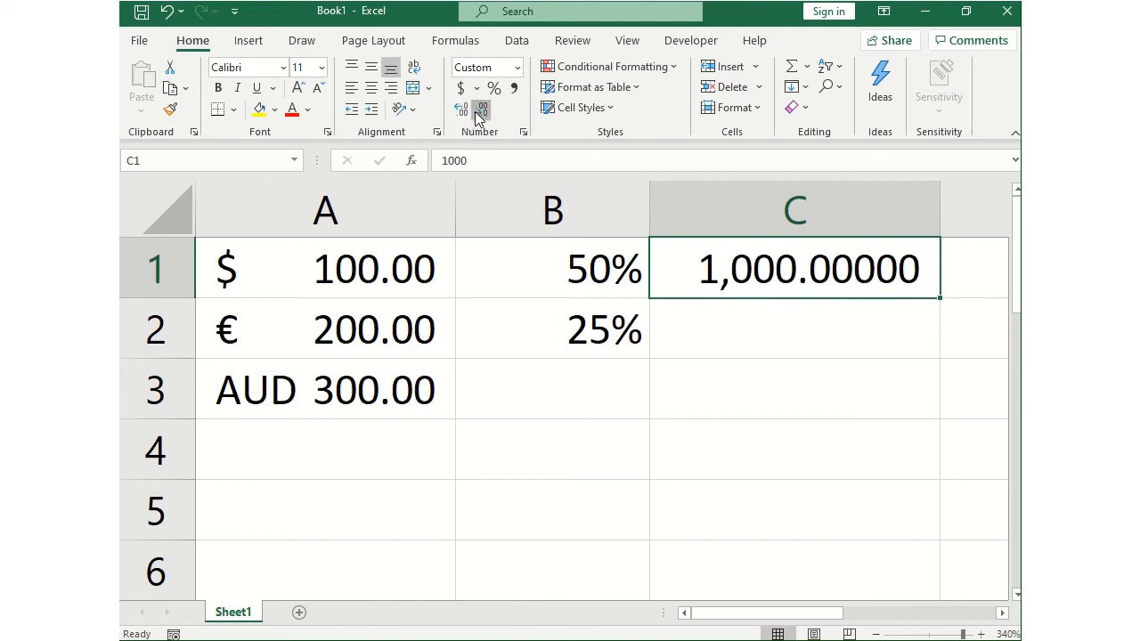
Reduce cell C1 to a whole-number display without decimal places
left_click(481, 110)
left_click(481, 110)
left_click(481, 111)
left_click(481, 110)
left_click(481, 110)
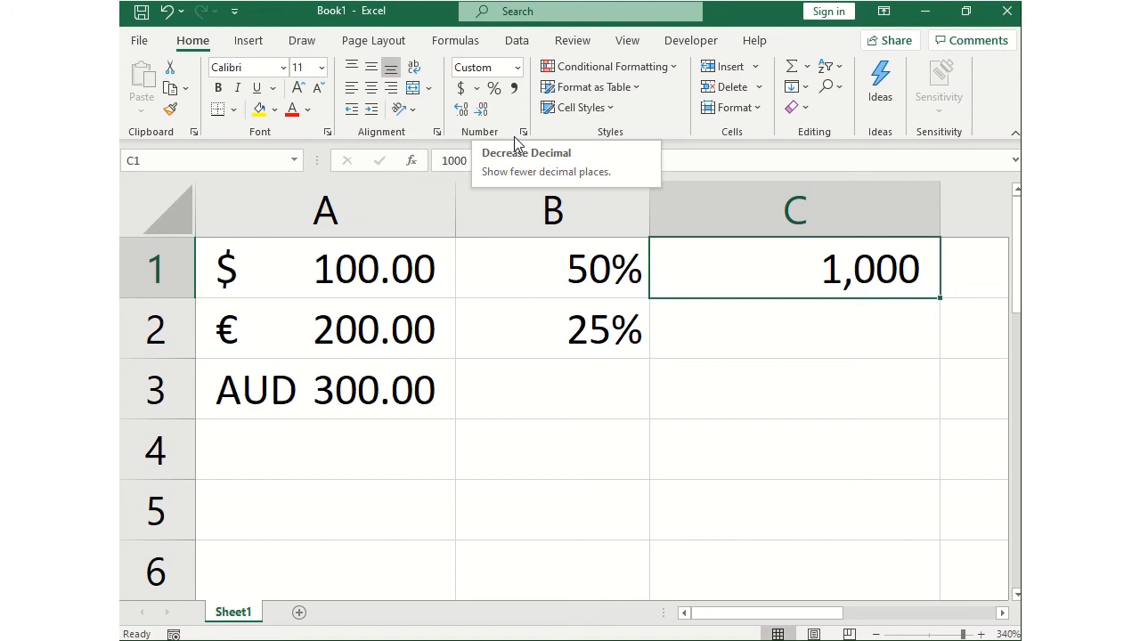
Open the detailed number format settings for cell C1
left_click(515, 137)
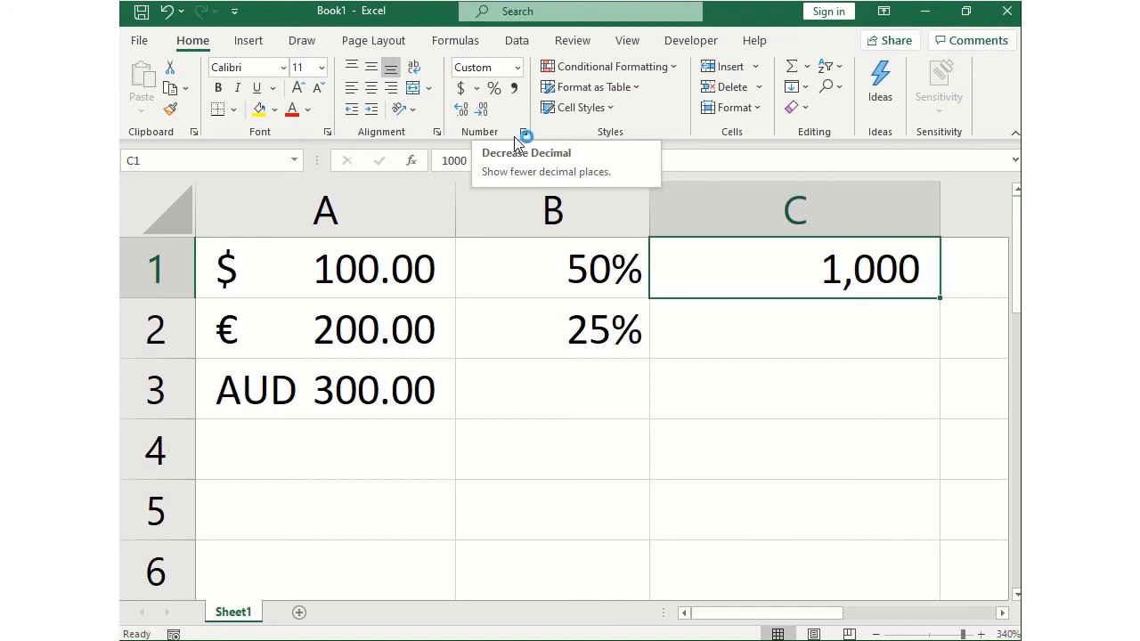